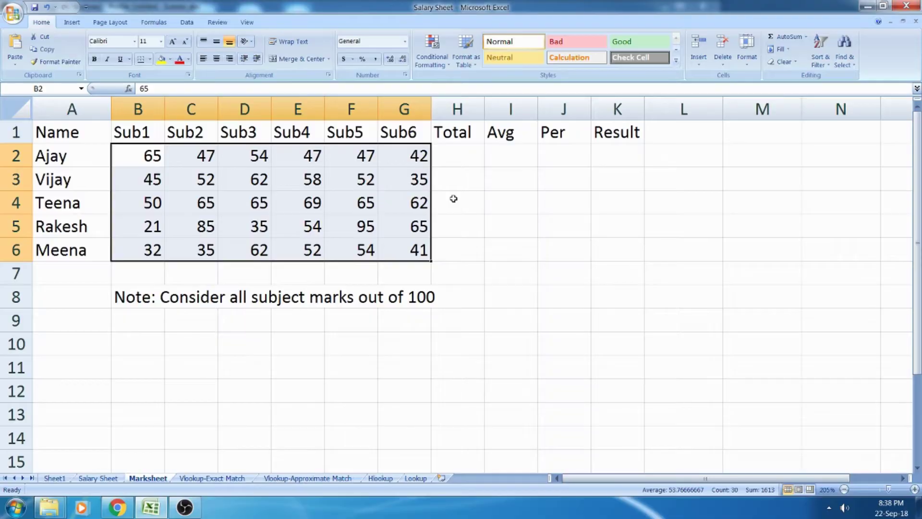
# Step: Switch to the Marksheet sheet listing five students' marks in six subjects
pyautogui.click(452, 200)
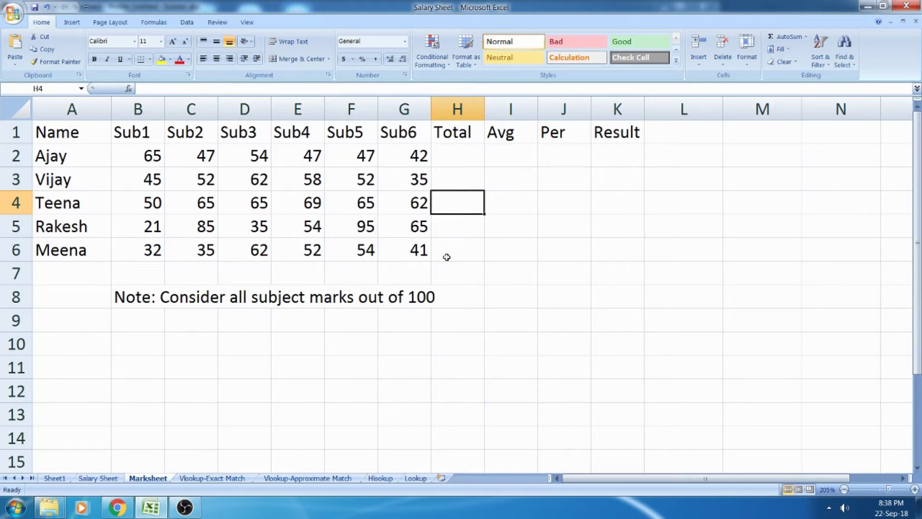
pyautogui.click(470, 156)
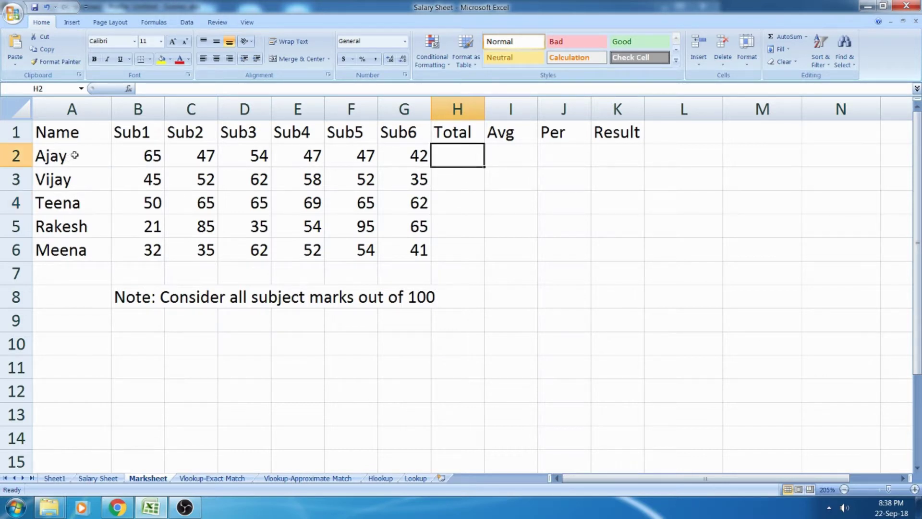
pyautogui.moveTo(63, 162); pyautogui.dragTo(71, 254)
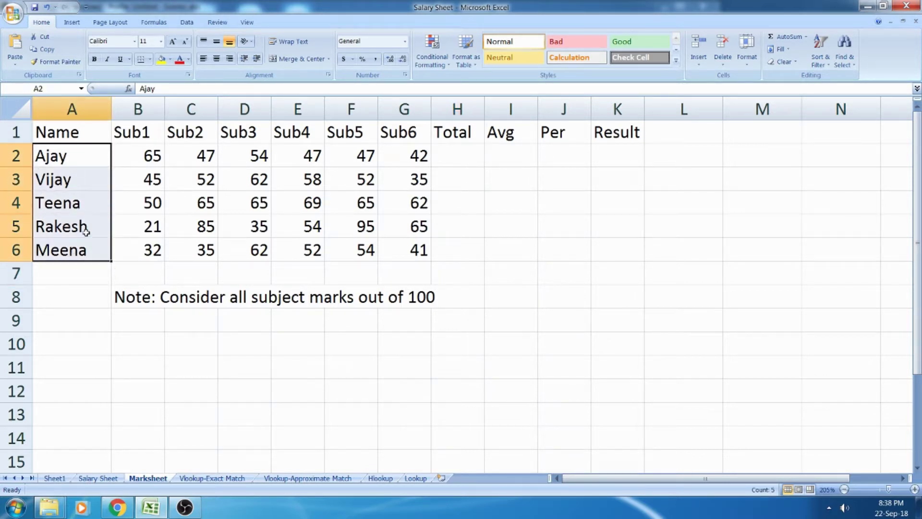
pyautogui.moveTo(149, 153); pyautogui.dragTo(409, 256)
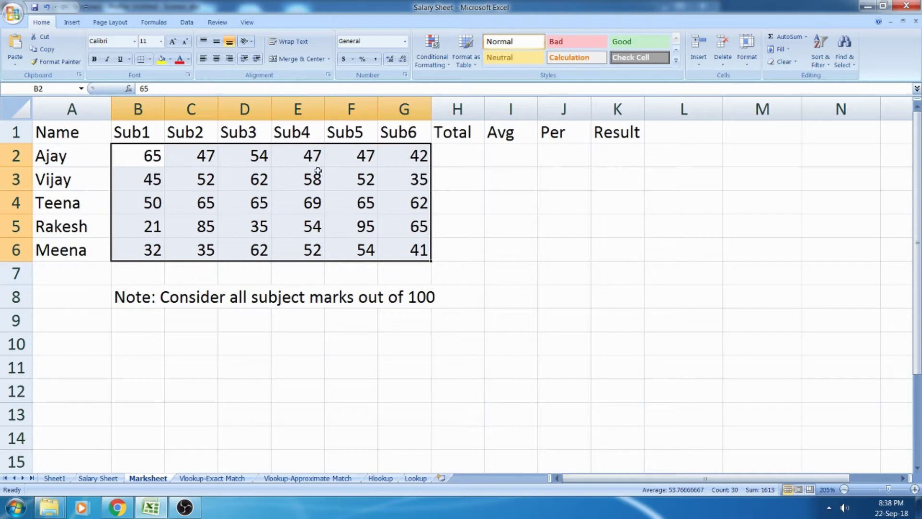
pyautogui.click(463, 159)
pyautogui.click(517, 161)
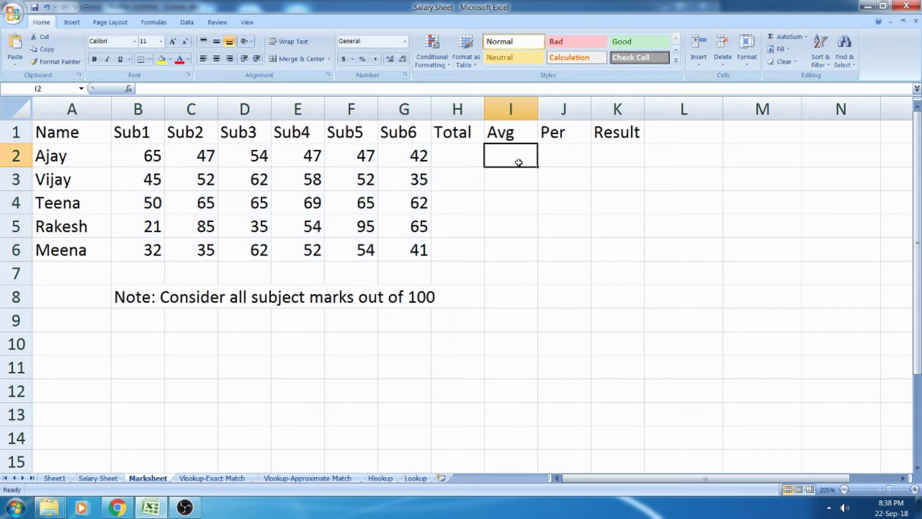
pyautogui.click(577, 161)
pyautogui.click(622, 160)
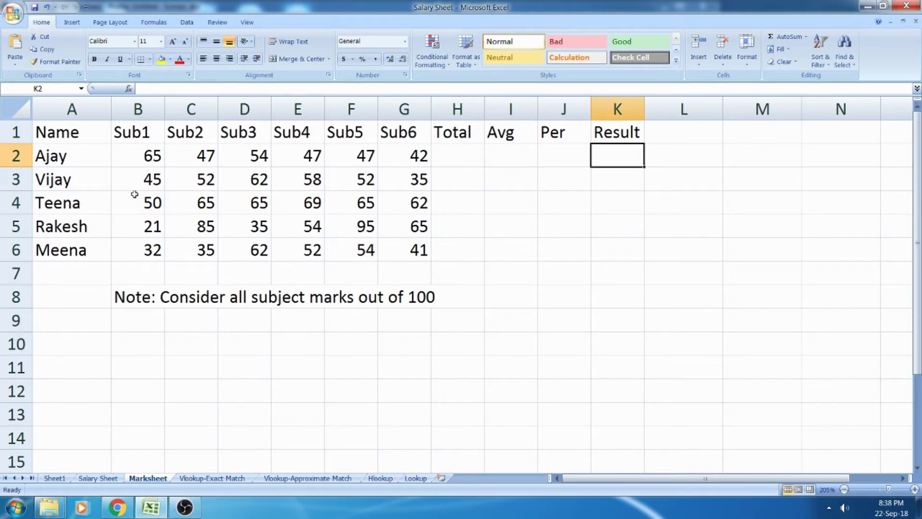
pyautogui.click(455, 152)
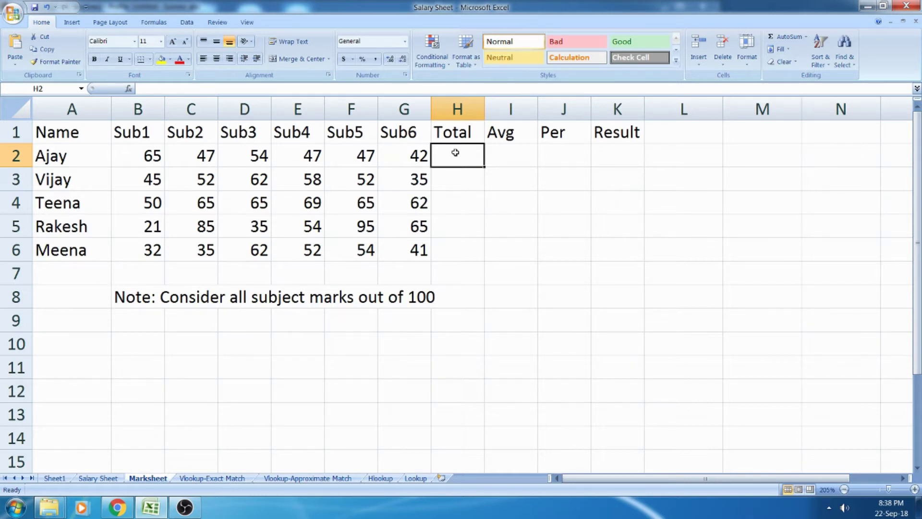
# Step: Enter =B2+C2+D2+E2+F2+G2 in Ajay's Total cell H2, giving 302
pyautogui.write('=')
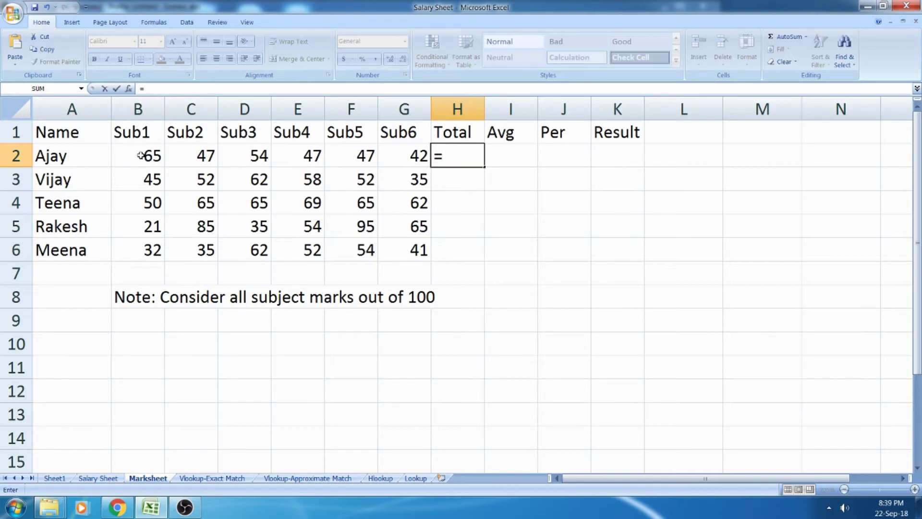
pyautogui.click(140, 156)
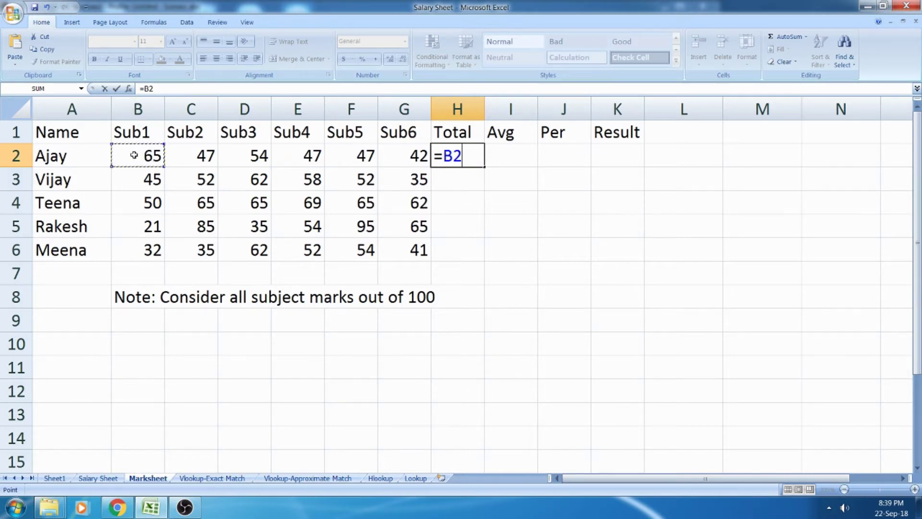
pyautogui.write('+')
pyautogui.click(181, 153)
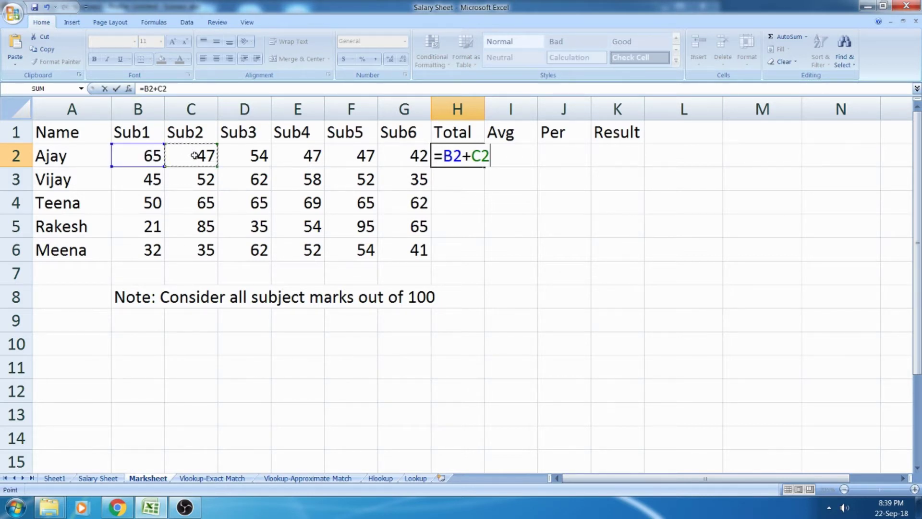
pyautogui.write('+')
pyautogui.click(248, 153)
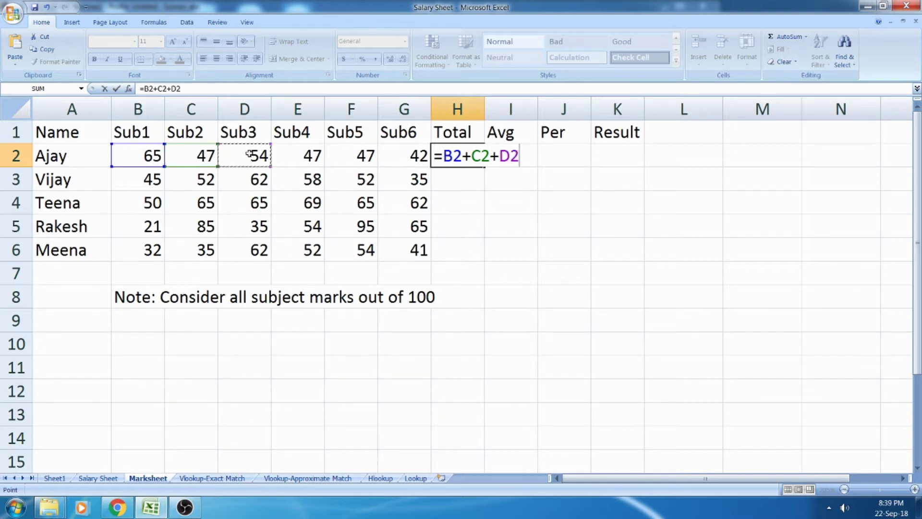
pyautogui.write('+')
pyautogui.click(301, 153)
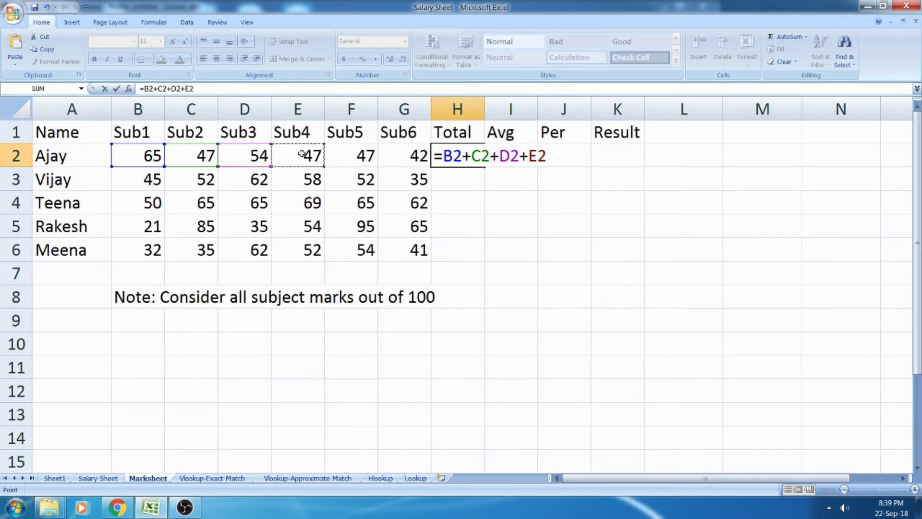
pyautogui.write('+')
pyautogui.click(354, 155)
pyautogui.write('+')
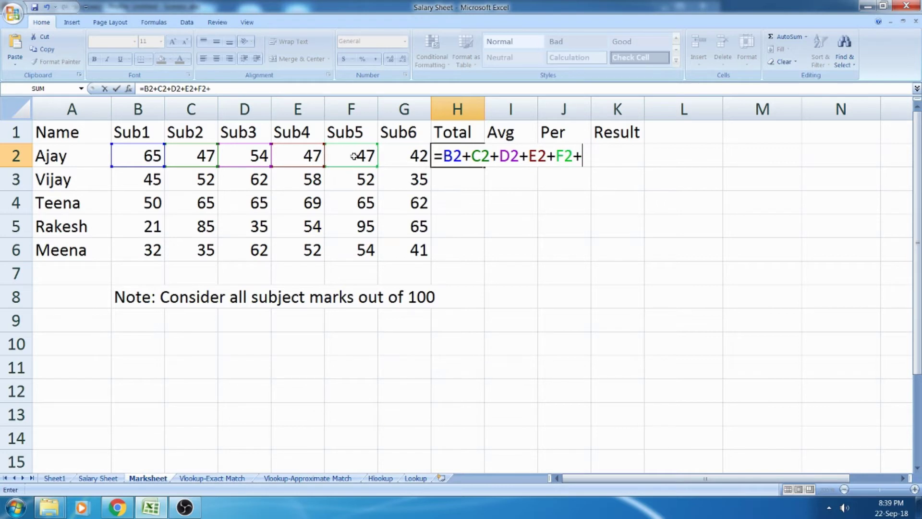
pyautogui.click(404, 157)
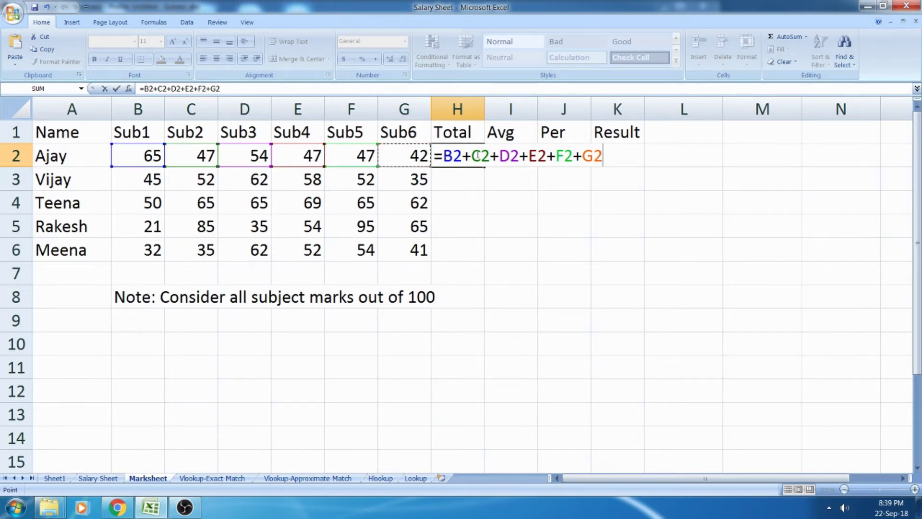
pyautogui.press('Return')
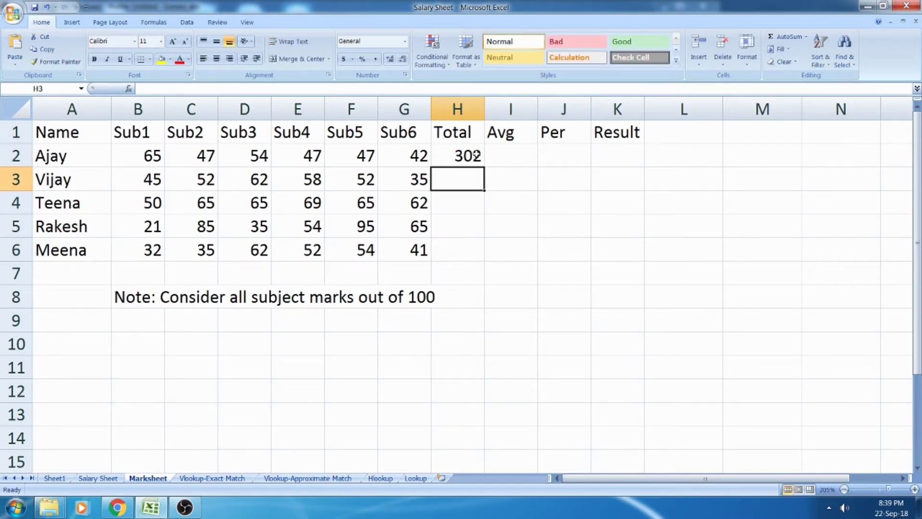
pyautogui.click(475, 154)
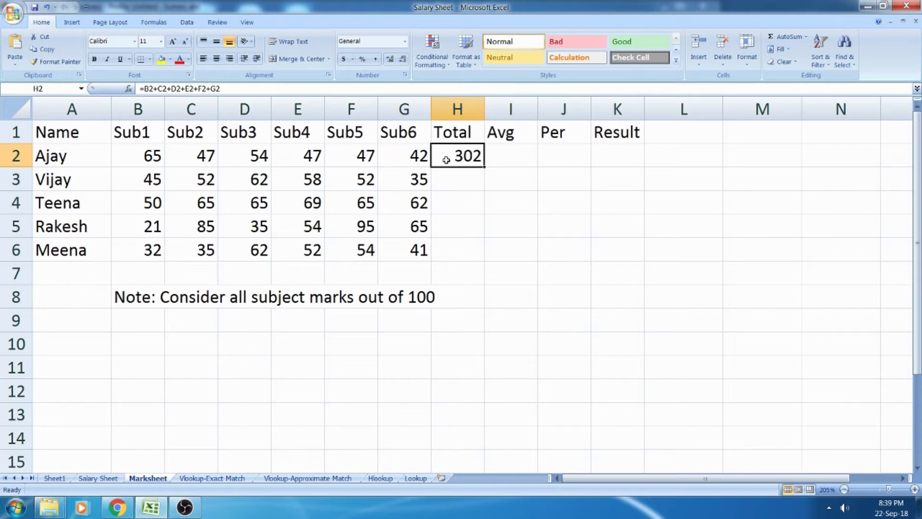
# Step: Fill Ajay's Total formula down to H6, giving 304, 376, 355 and 276
pyautogui.click(456, 178)
pyautogui.moveTo(457, 178); pyautogui.dragTo(455, 249)
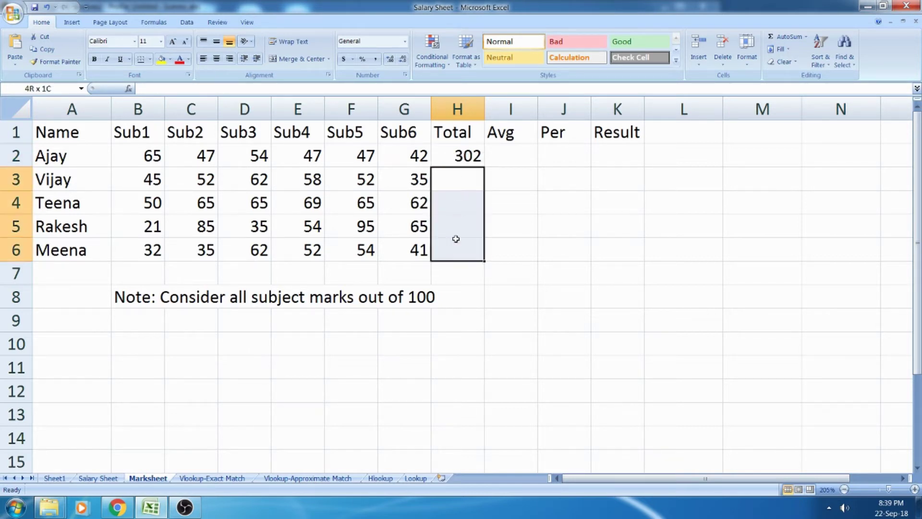
pyautogui.click(476, 153)
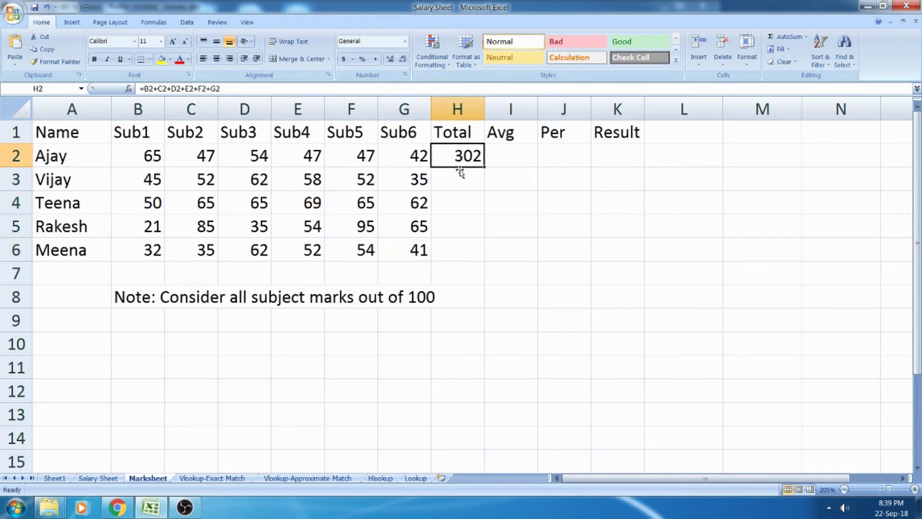
pyautogui.moveTo(457, 178); pyautogui.dragTo(457, 238)
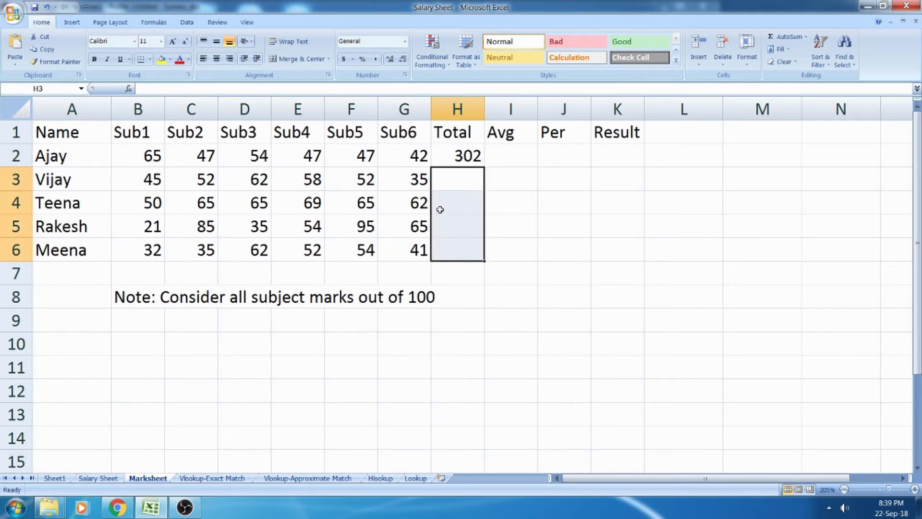
pyautogui.click(459, 150)
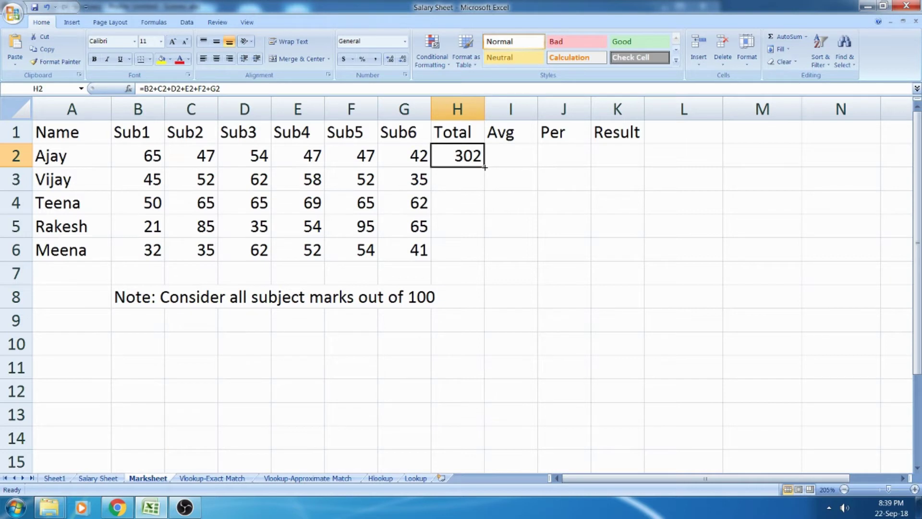
pyautogui.moveTo(484, 167); pyautogui.dragTo(484, 261)
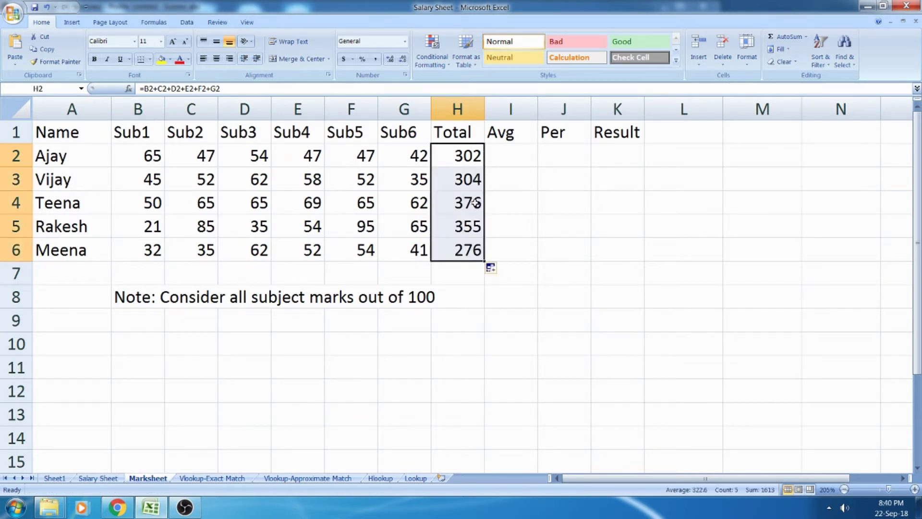
pyautogui.hotkey('ctrl', 'z')
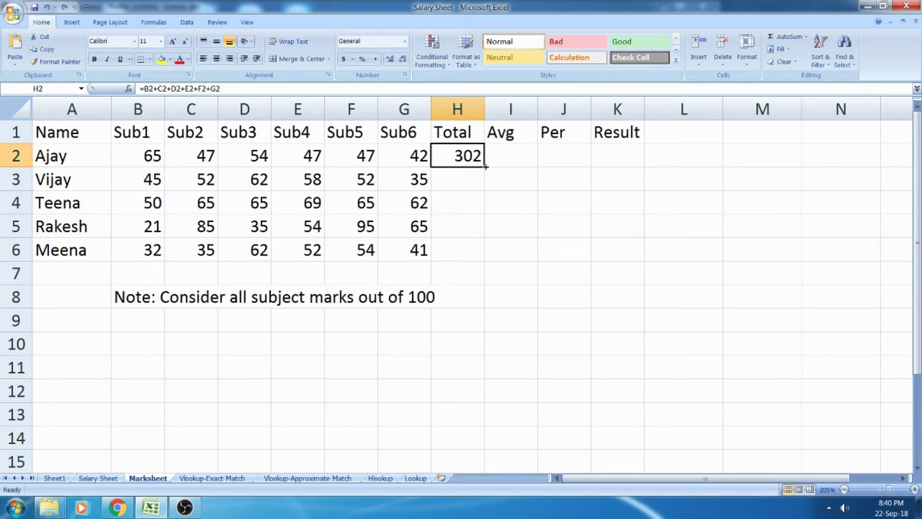
pyautogui.doubleClick(485, 167)
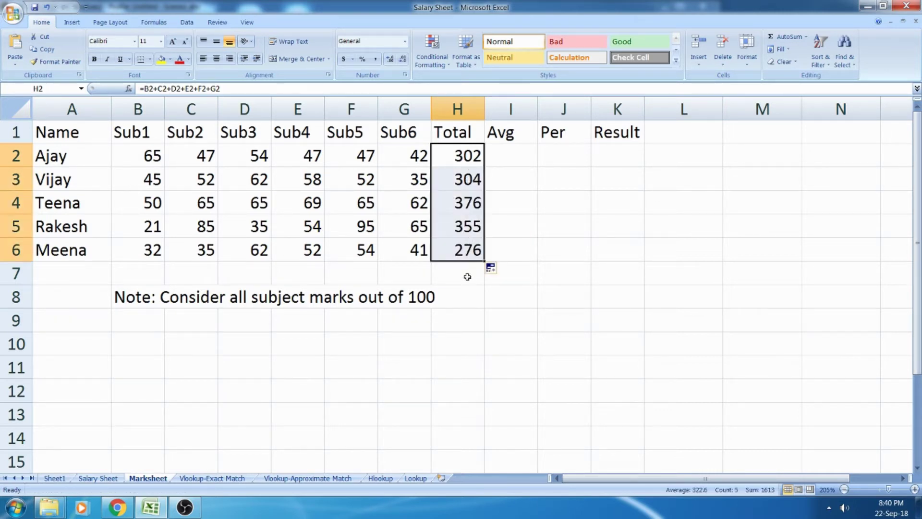
# Step: Check the copied Total formulas in H3, H4 and H5
pyautogui.click(466, 180)
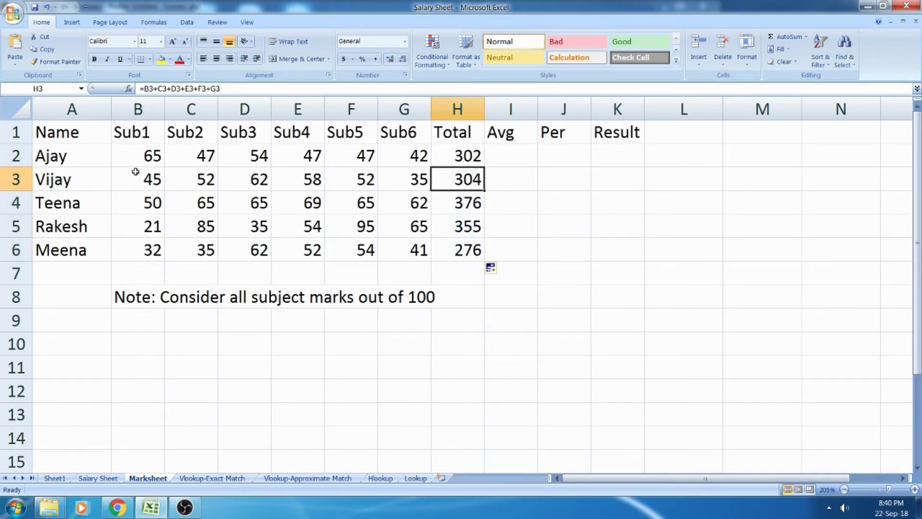
pyautogui.doubleClick(453, 181)
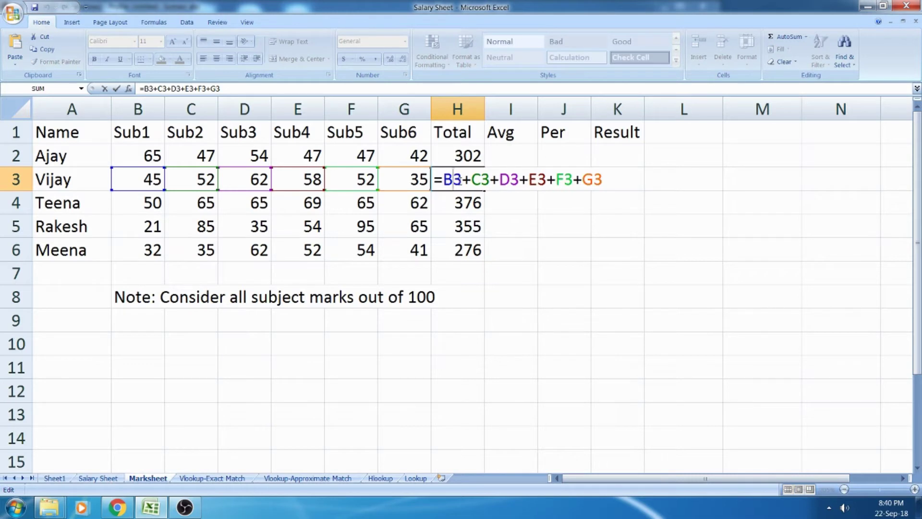
pyautogui.press('Return')
pyautogui.doubleClick(463, 202)
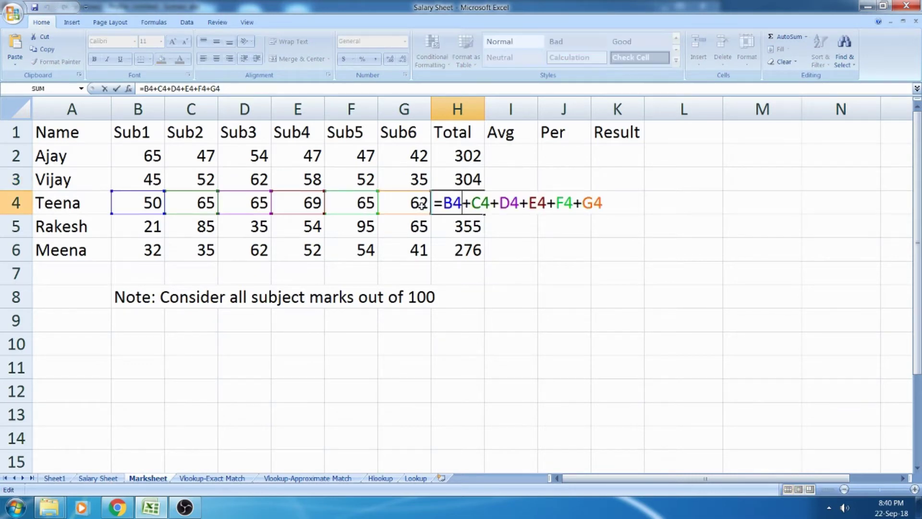
pyautogui.press('Return')
pyautogui.doubleClick(462, 226)
pyautogui.press('Return')
pyautogui.click(495, 156)
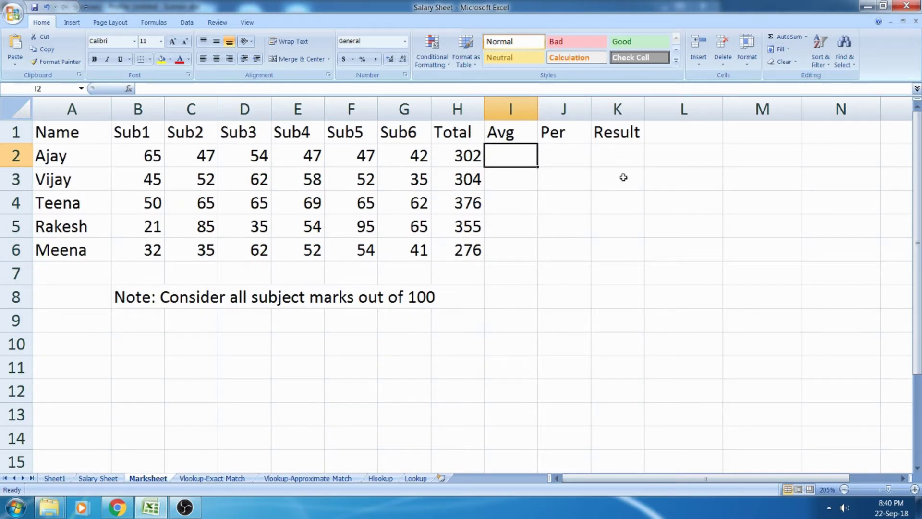
# Step: Enter =H2/6 in I2 and fill it down to I6 for all five averages
pyautogui.write('=')
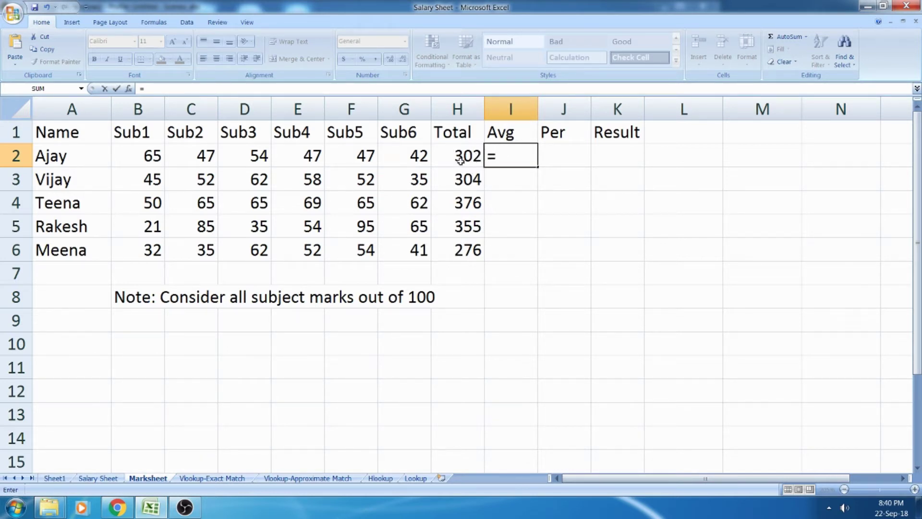
pyautogui.click(456, 156)
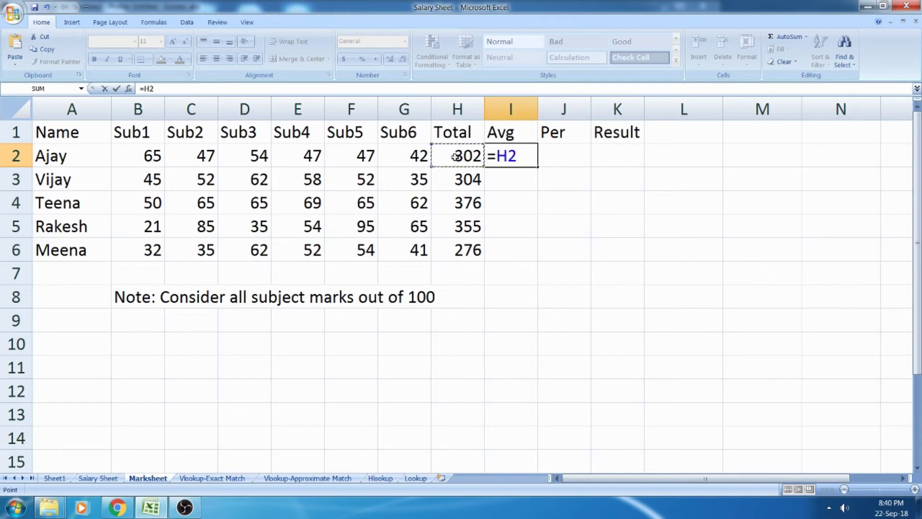
pyautogui.write('/')
pyautogui.write('6')
pyautogui.press('Return')
pyautogui.click(513, 157)
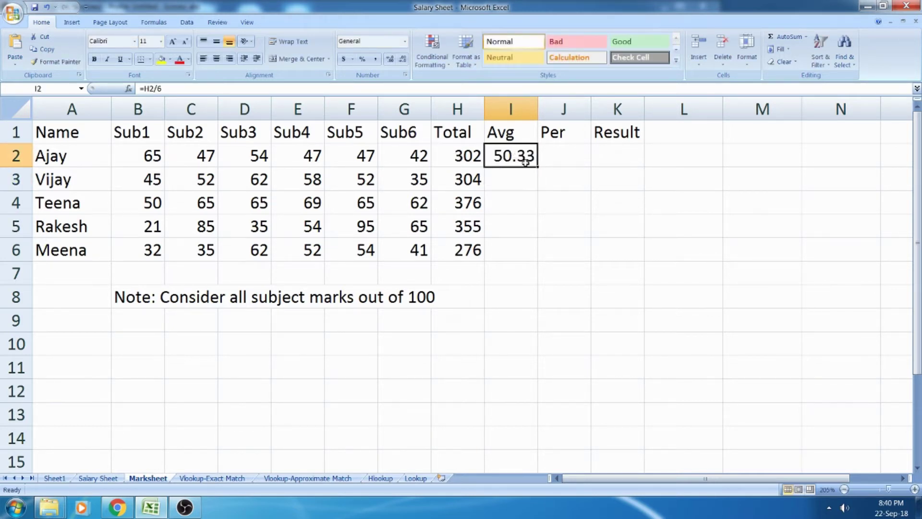
pyautogui.moveTo(538, 167); pyautogui.dragTo(539, 255)
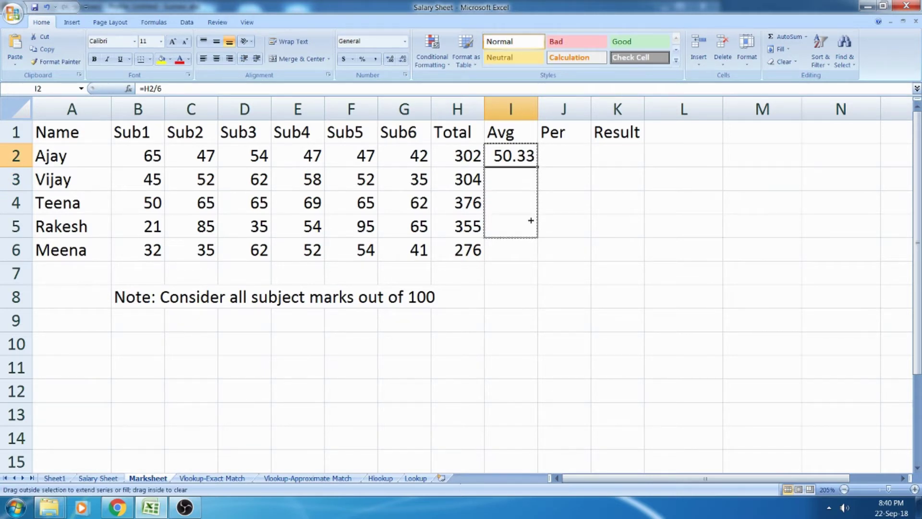
pyautogui.click(569, 154)
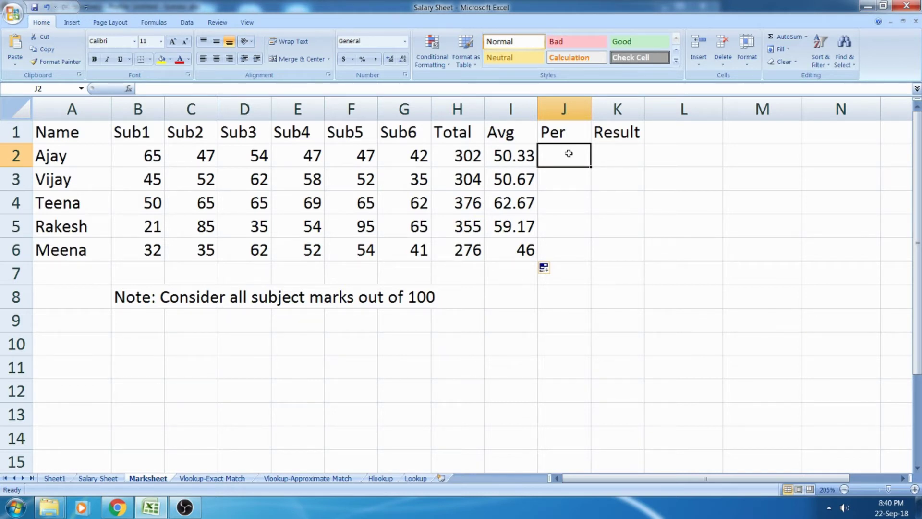
# Step: Enter =H2/600*100 in Ajay's Per cell J2, giving 50.33
pyautogui.write('=')
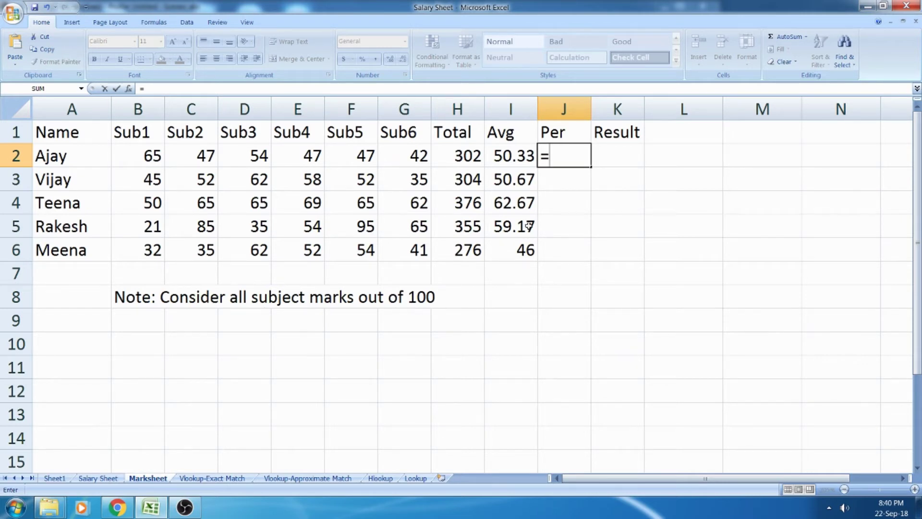
pyautogui.click(460, 155)
pyautogui.write('/')
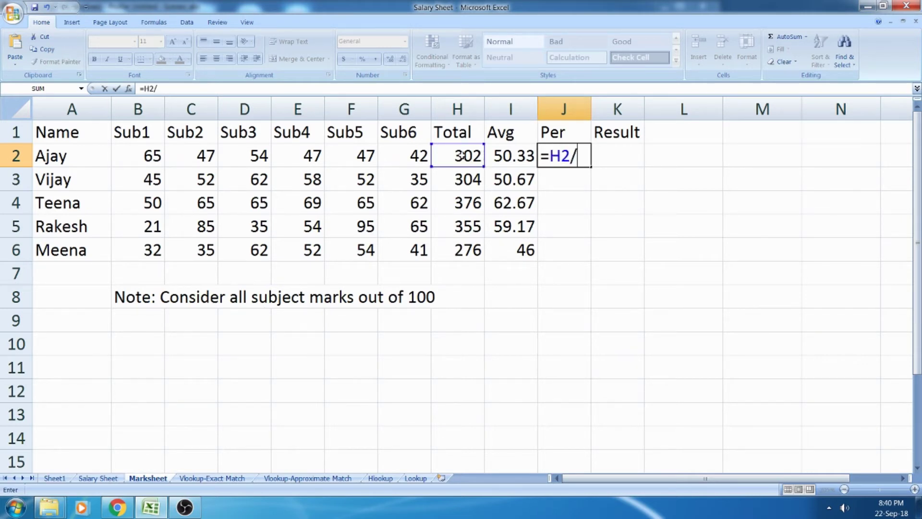
pyautogui.write('600')
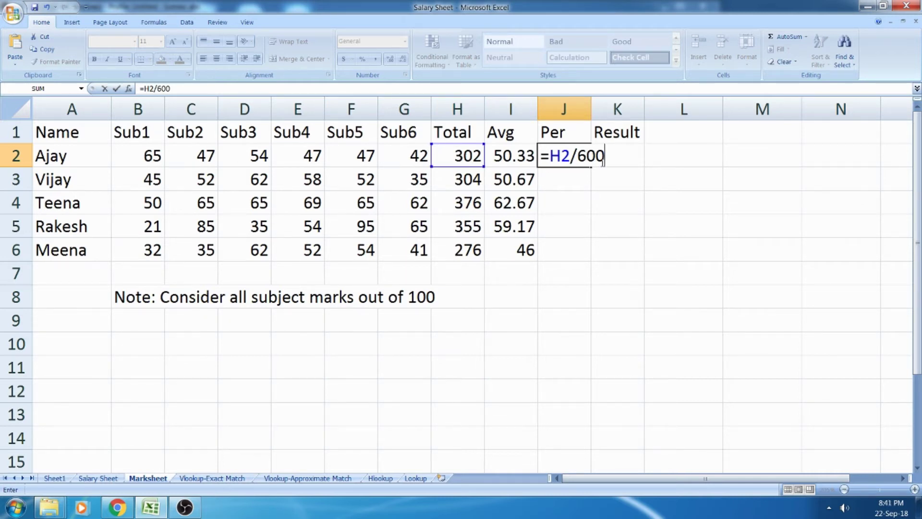
pyautogui.write('*100')
pyautogui.press('Return')
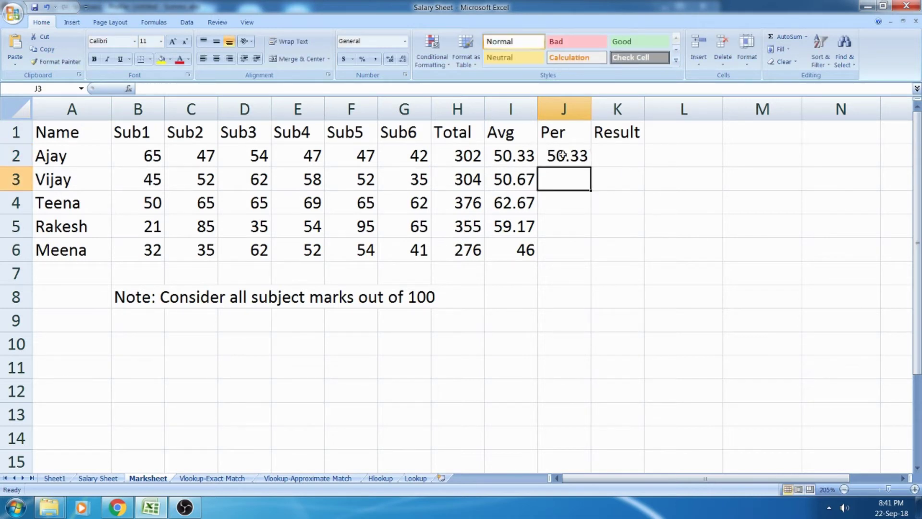
pyautogui.click(568, 156)
pyautogui.doubleClick(569, 156)
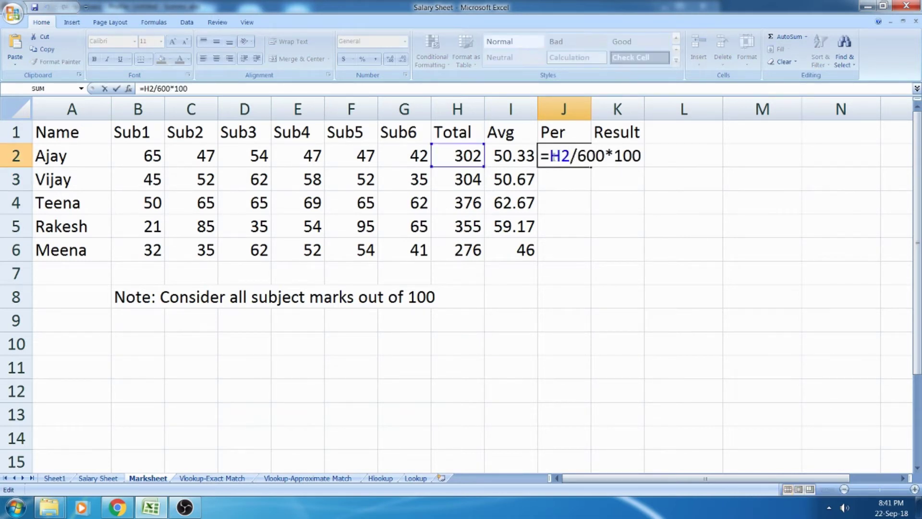
pyautogui.moveTo(550, 157); pyautogui.dragTo(571, 158)
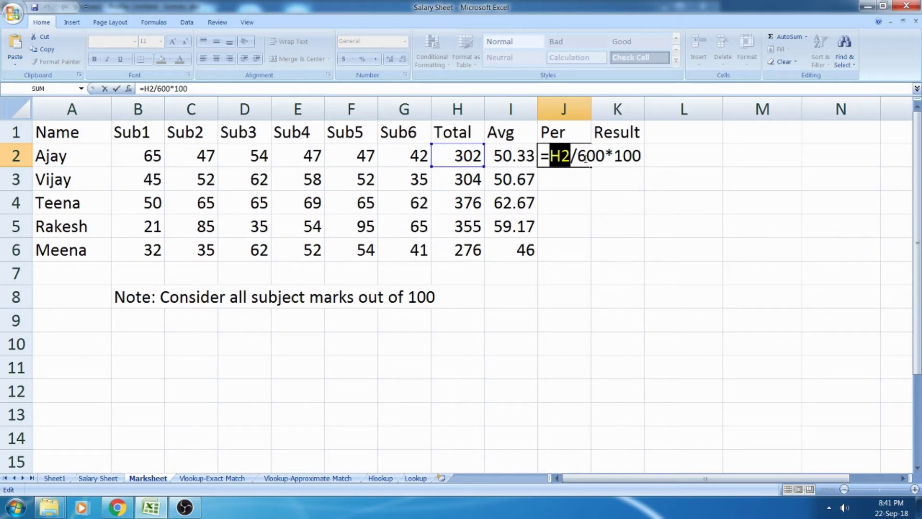
pyautogui.press('Return')
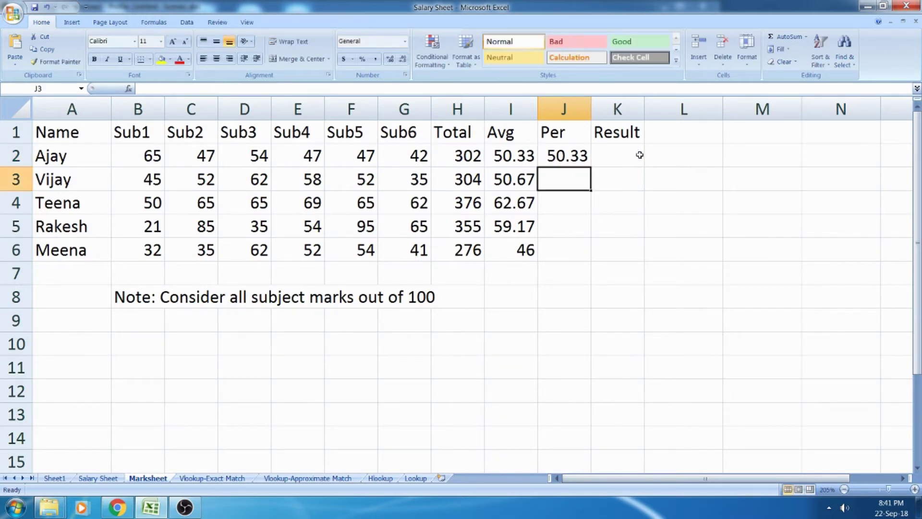
# Step: Copy the percentage formula down to J6 for all five students
pyautogui.click(554, 140)
pyautogui.click(563, 152)
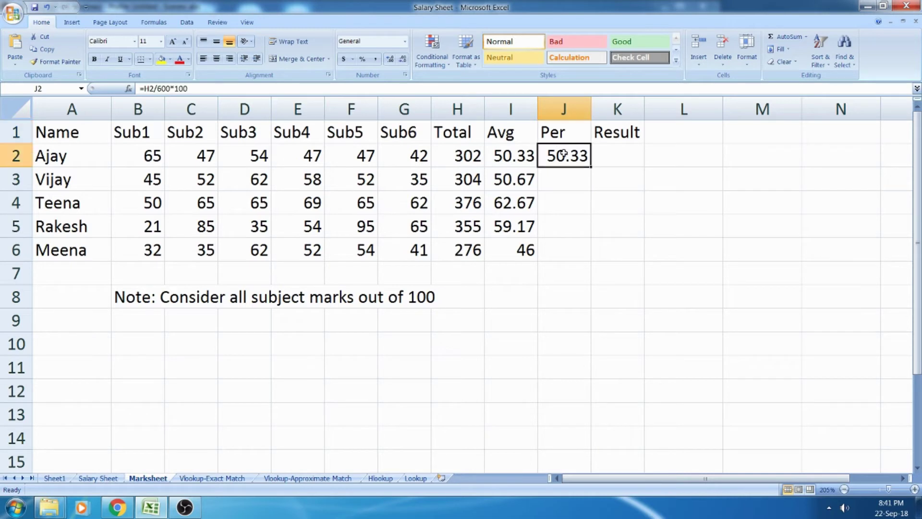
pyautogui.moveTo(595, 170); pyautogui.dragTo(587, 255)
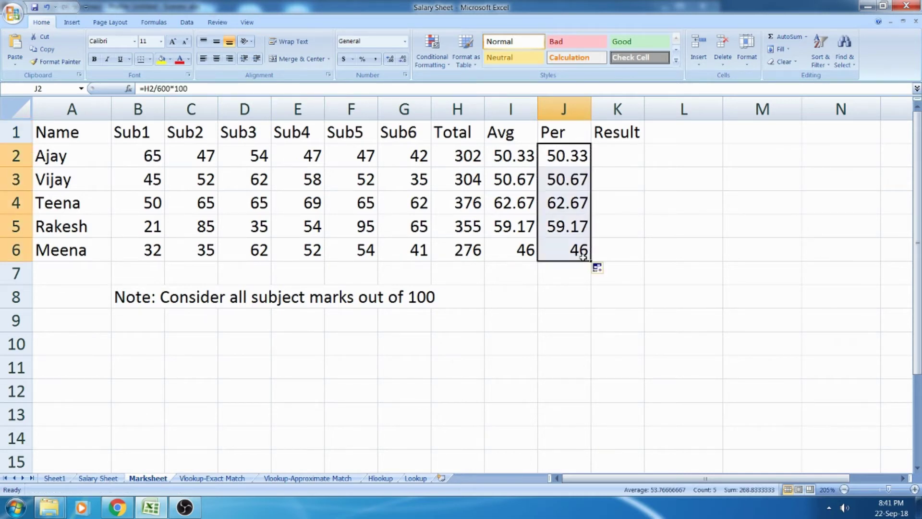
pyautogui.click(545, 319)
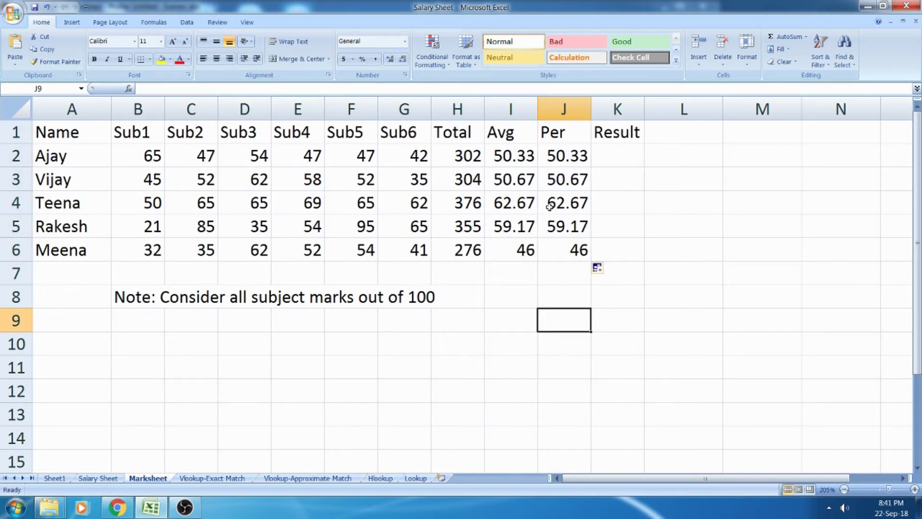
pyautogui.click(616, 154)
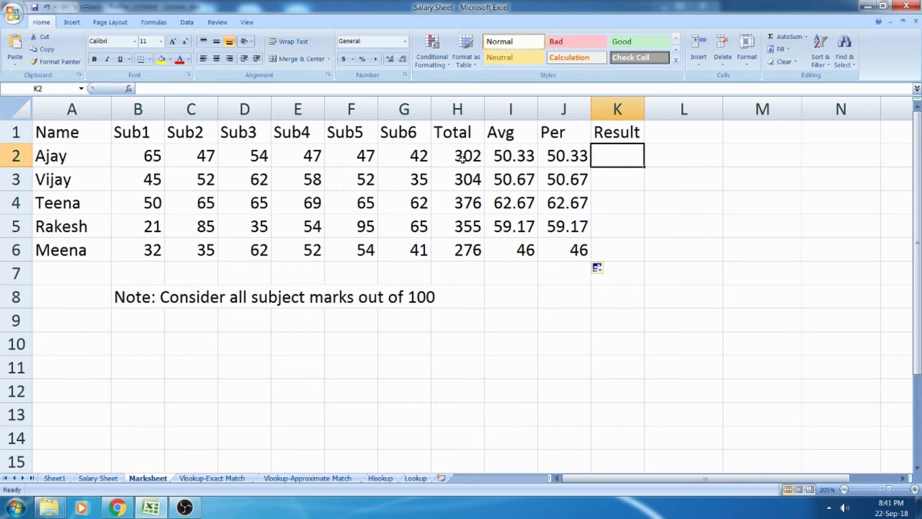
# Step: Delete the Total and Avg values in H2:I6
pyautogui.moveTo(462, 159); pyautogui.dragTo(502, 244)
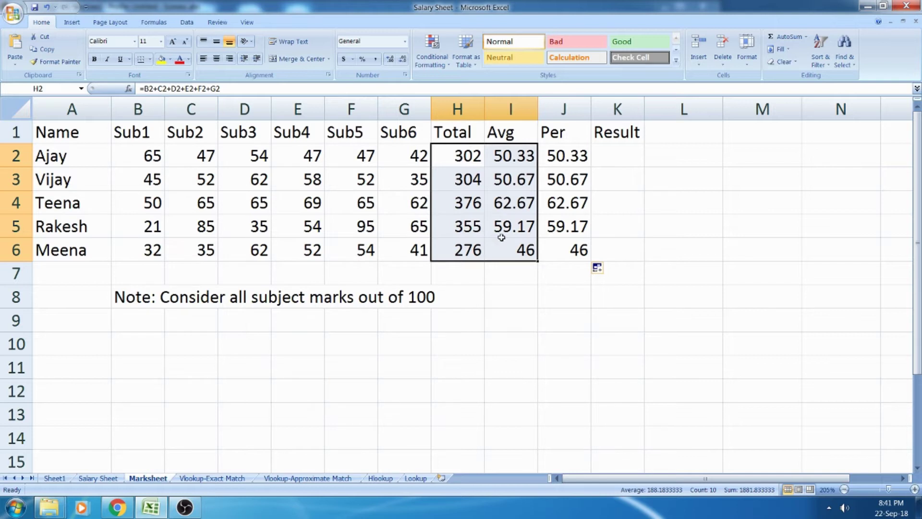
pyautogui.press('Delete')
# Step: Enter =SUM(B2:G2) in Ajay's Total cell H2, showing 302
pyautogui.click(466, 290)
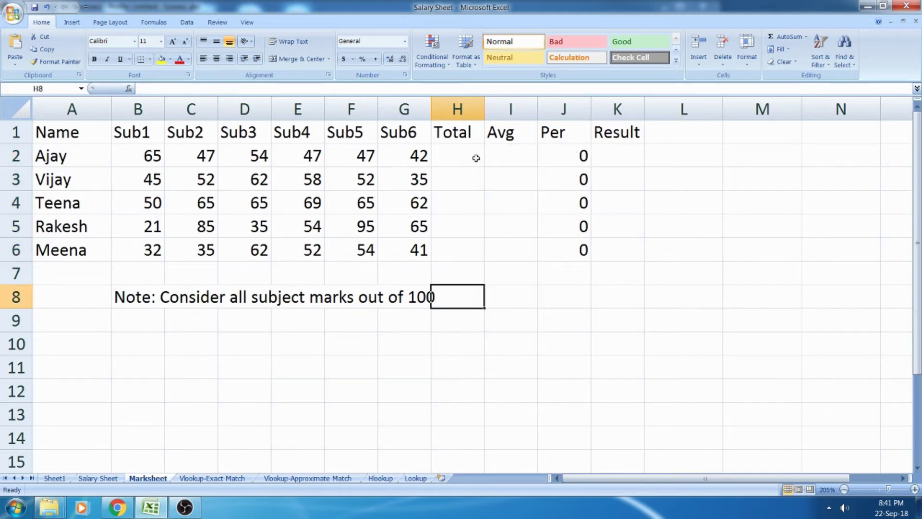
pyautogui.click(462, 154)
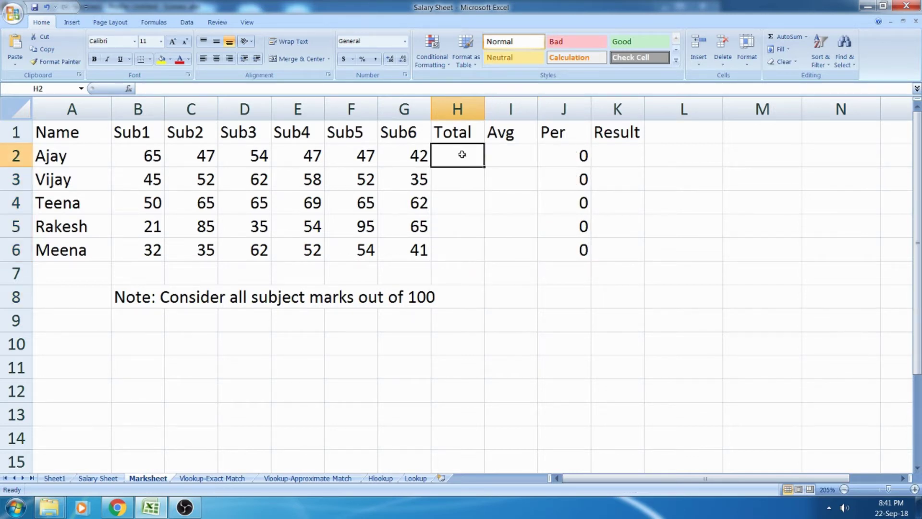
pyautogui.write('=')
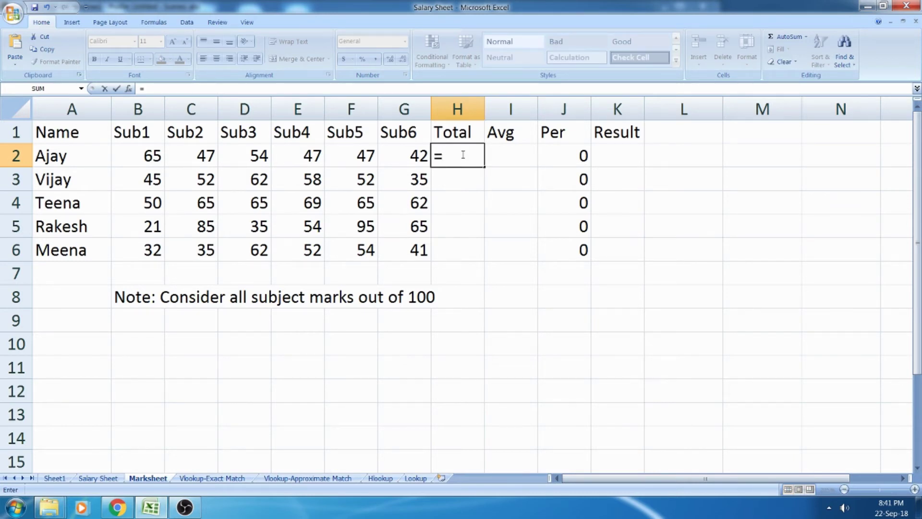
pyautogui.write('sum')
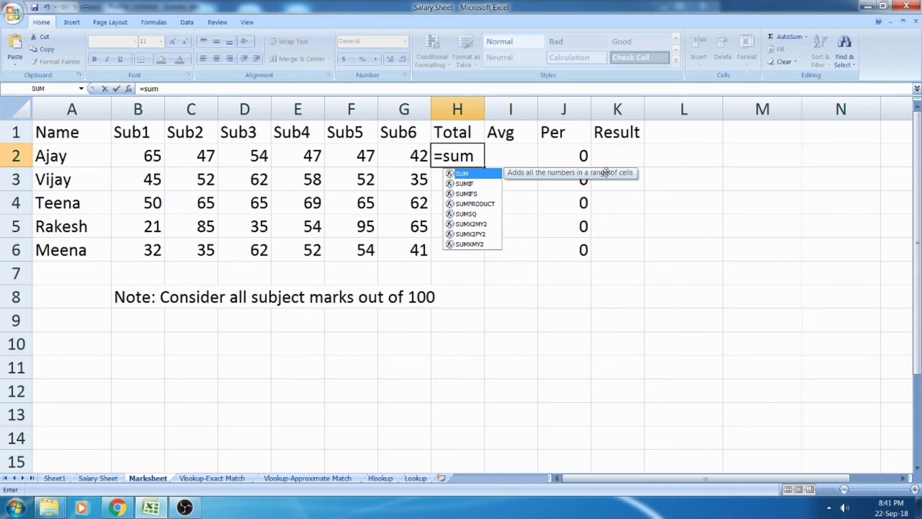
pyautogui.write('(')
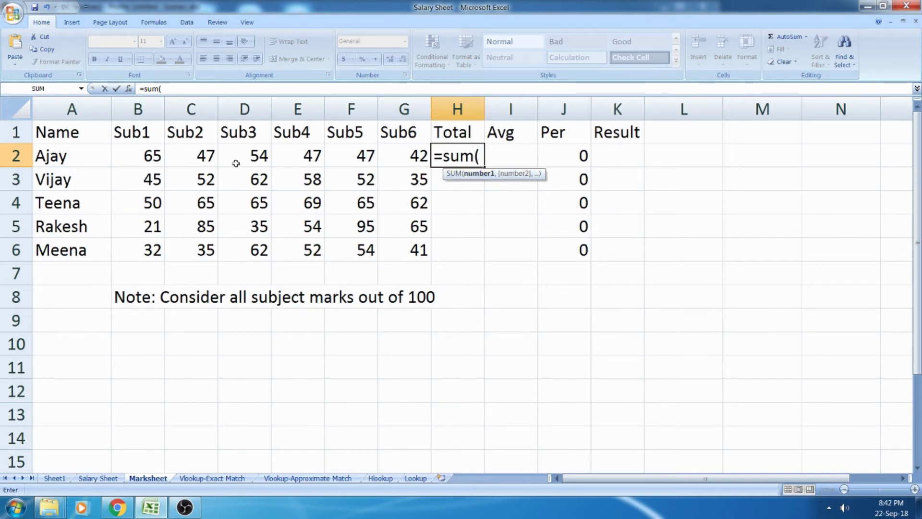
pyautogui.moveTo(144, 158); pyautogui.dragTo(400, 155)
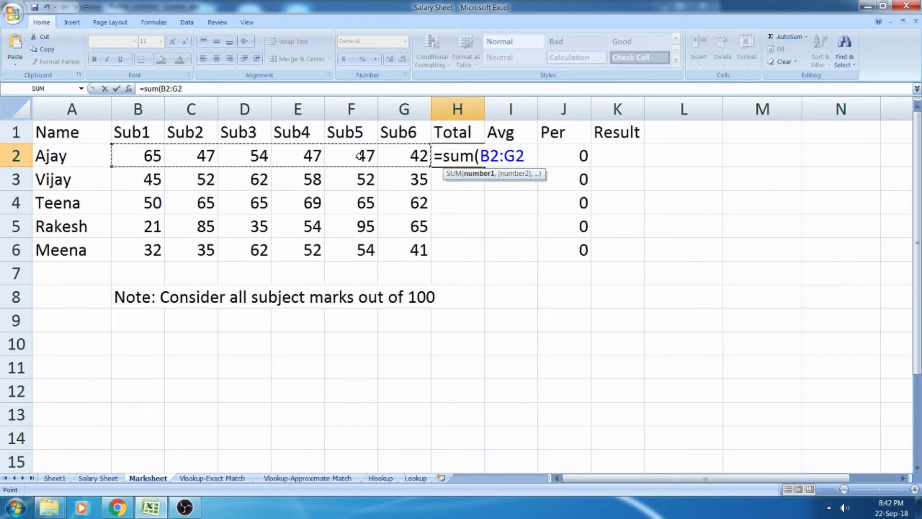
pyautogui.write(')')
pyautogui.press('Return')
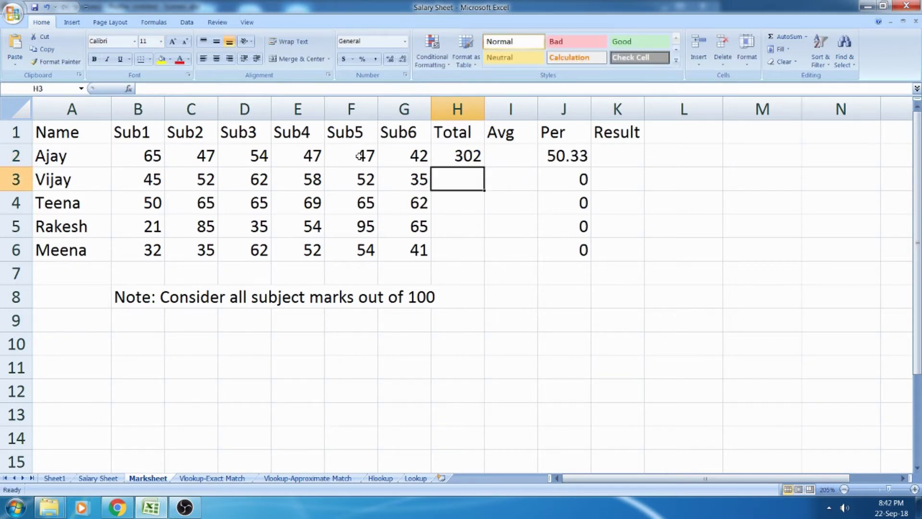
pyautogui.click(469, 157)
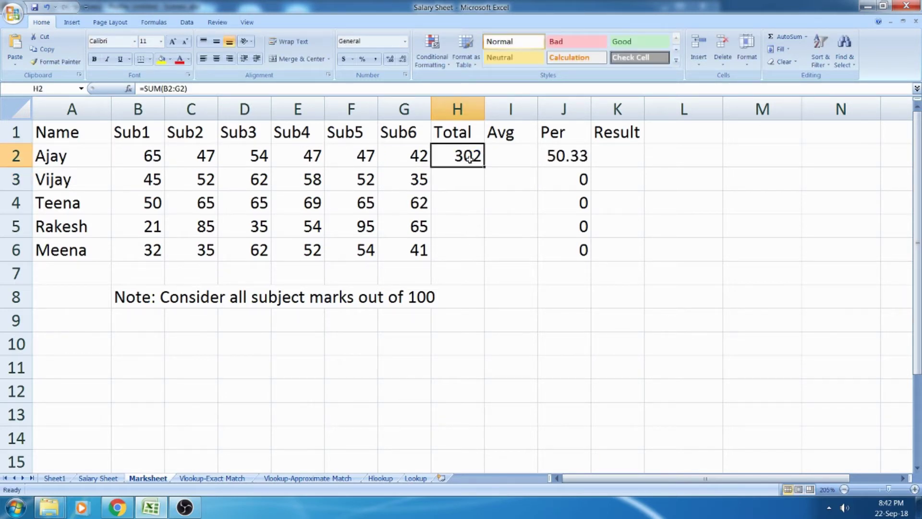
# Step: Enter =AVERAGE(B2:G2) in Ajay's Avg cell I2, showing 50.33
pyautogui.click(516, 153)
pyautogui.write('=')
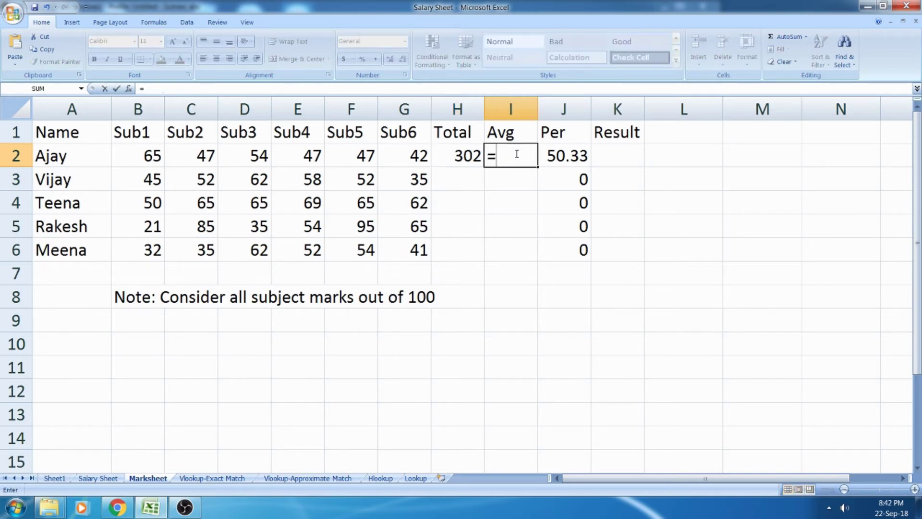
pyautogui.write('av')
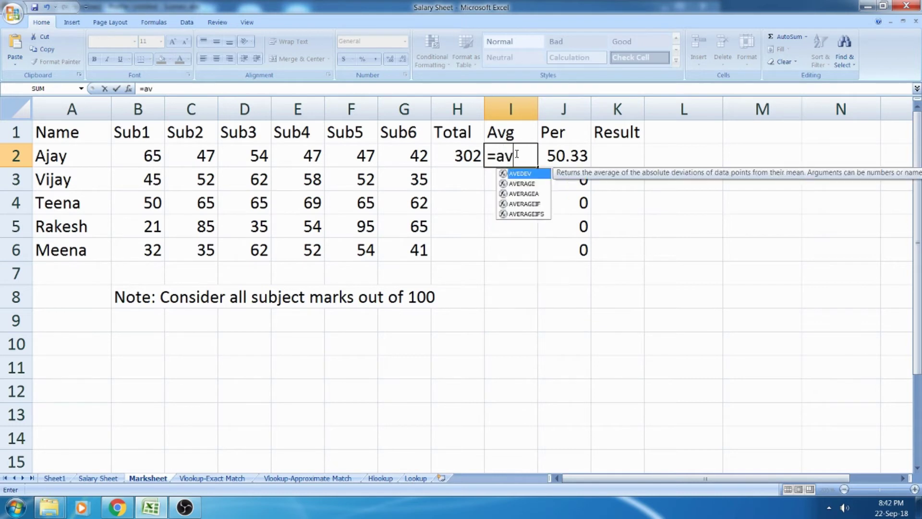
pyautogui.write('rage')
pyautogui.press('BackSpace')
pyautogui.press('BackSpace')
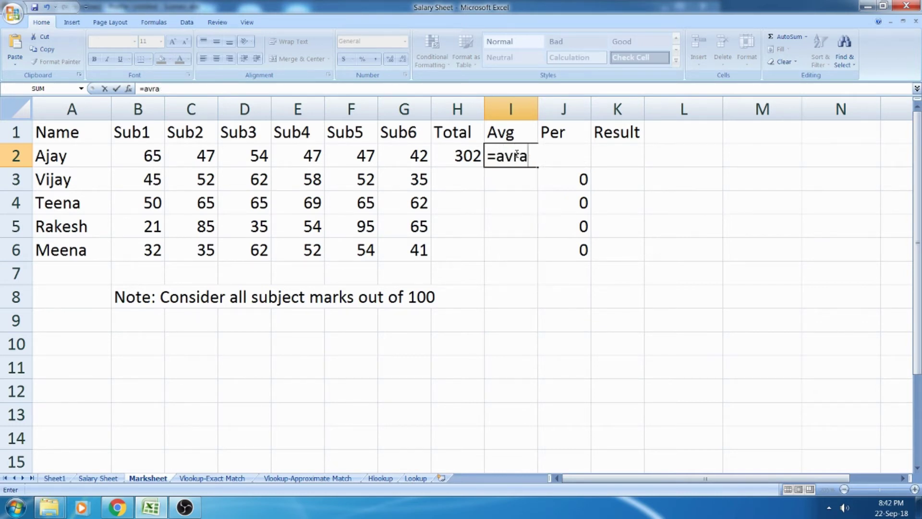
pyautogui.press('BackSpace')
pyautogui.press('BackSpace')
pyautogui.write('erag')
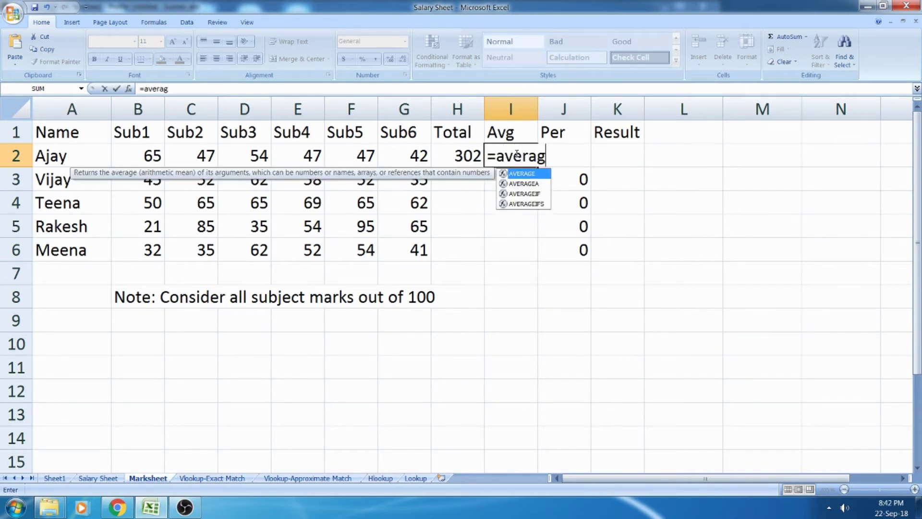
pyautogui.write('e(')
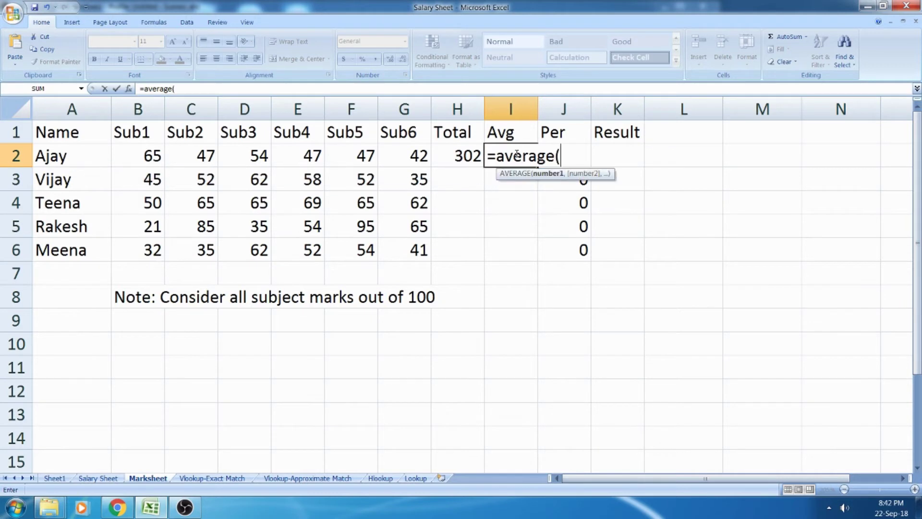
pyautogui.moveTo(129, 153); pyautogui.dragTo(412, 154)
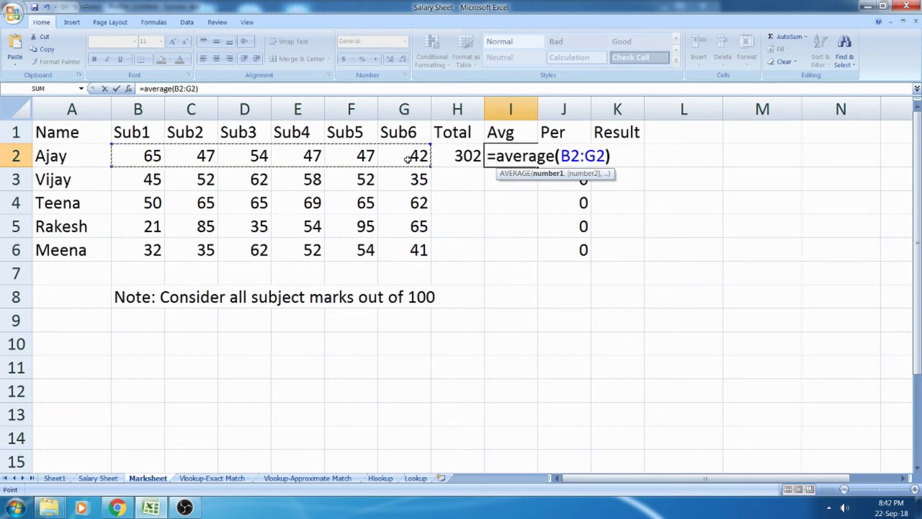
pyautogui.write(')')
pyautogui.press('Return')
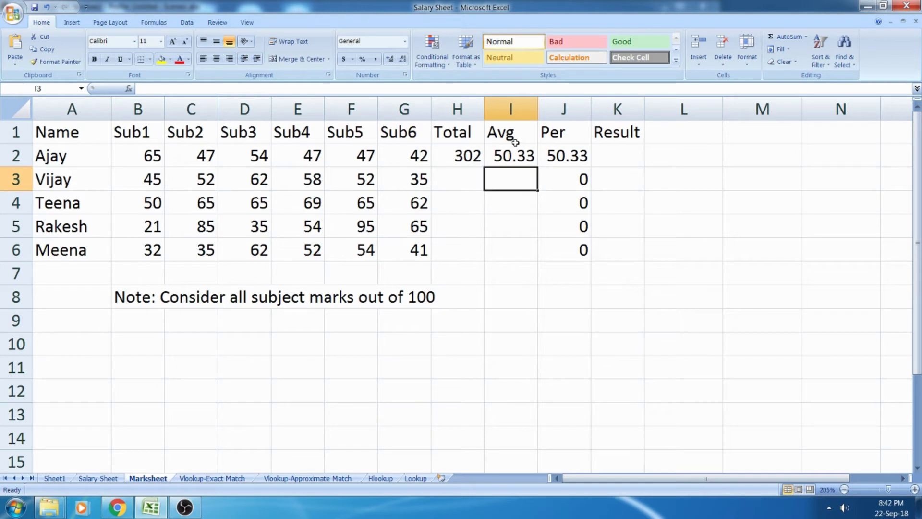
# Step: Fill H2:I2 down to row 6 so every student gets a total and average
pyautogui.click(460, 153)
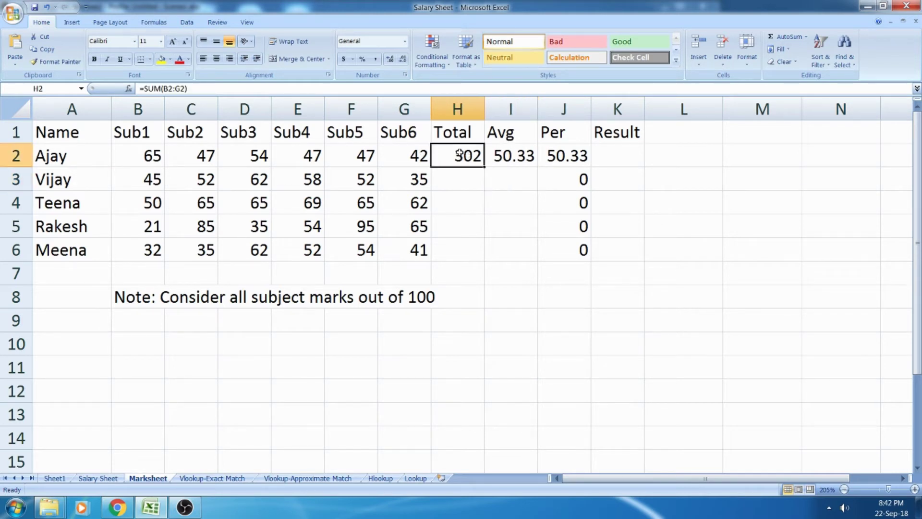
pyautogui.moveTo(461, 156); pyautogui.dragTo(508, 157)
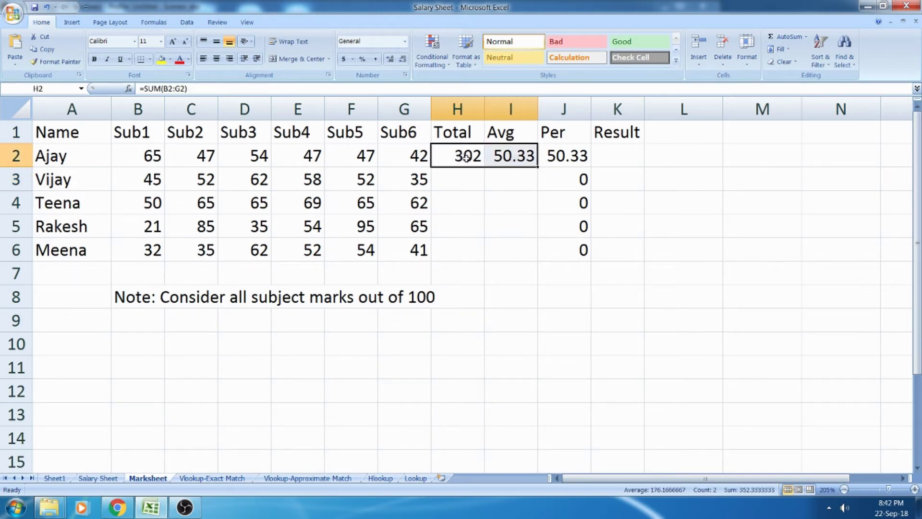
pyautogui.doubleClick(539, 168)
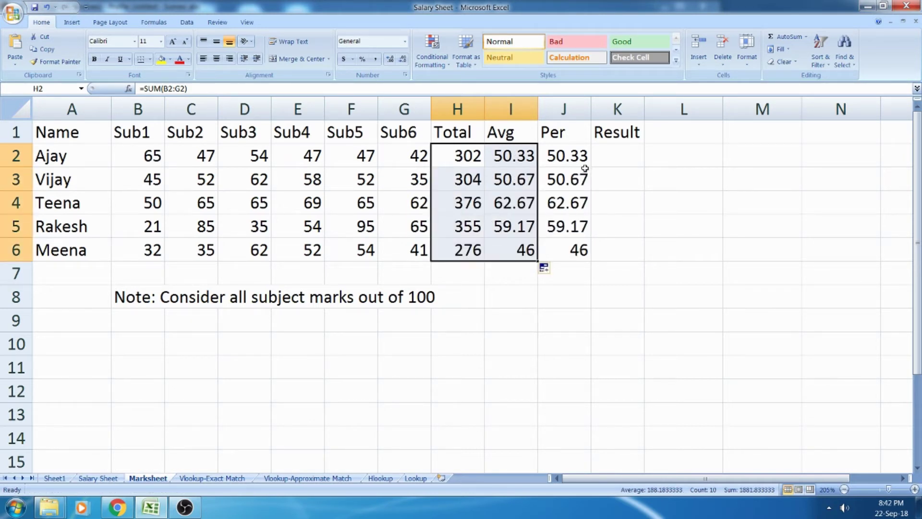
pyautogui.click(570, 154)
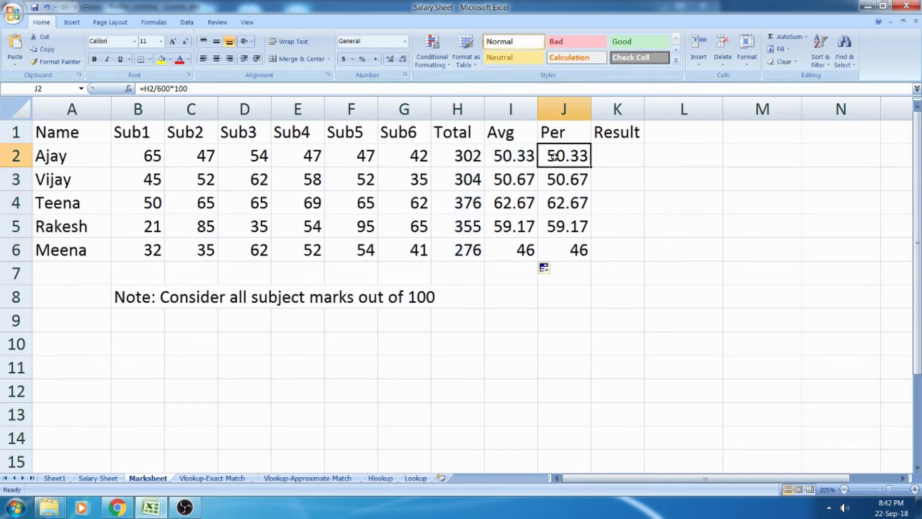
pyautogui.click(617, 151)
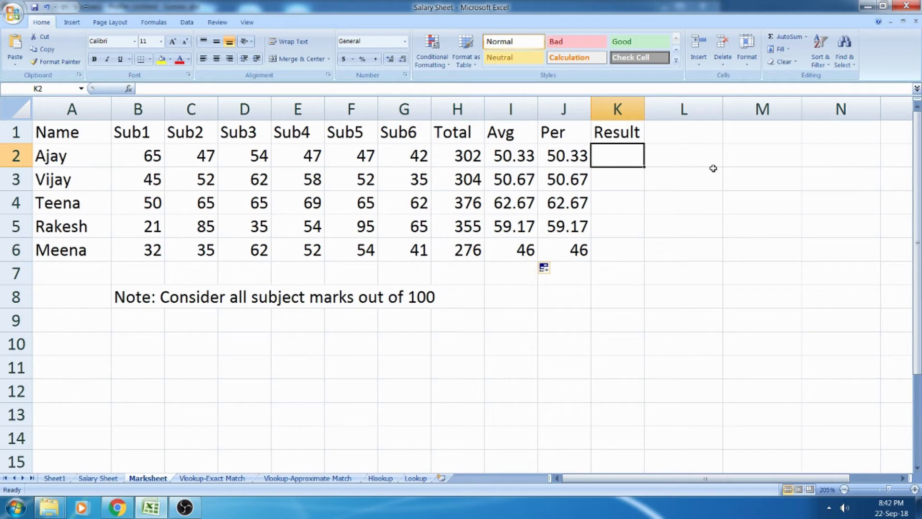
# Step: Start a formula with = in Ajay's Result cell K2
pyautogui.write('=')
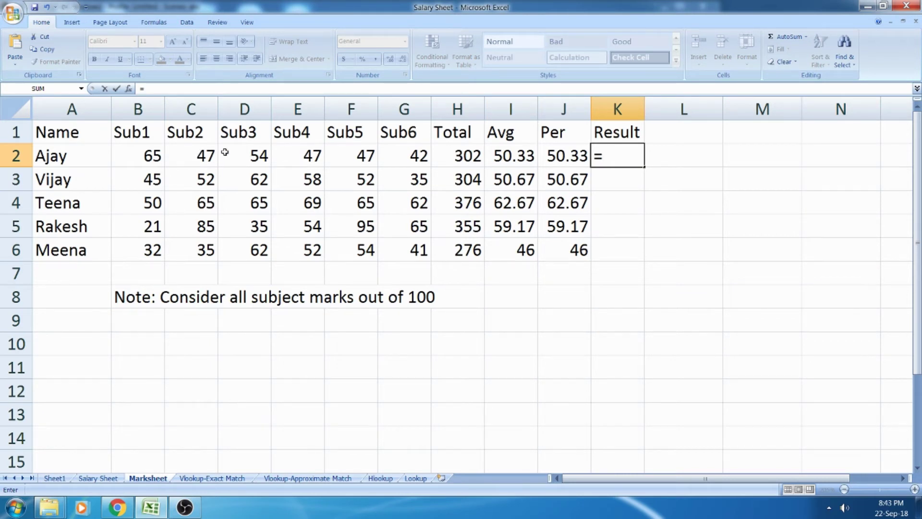
# Step: In K2, start =if(and( with the conditions B2>=35, C2>=35 and D2>=35
pyautogui.write('if')
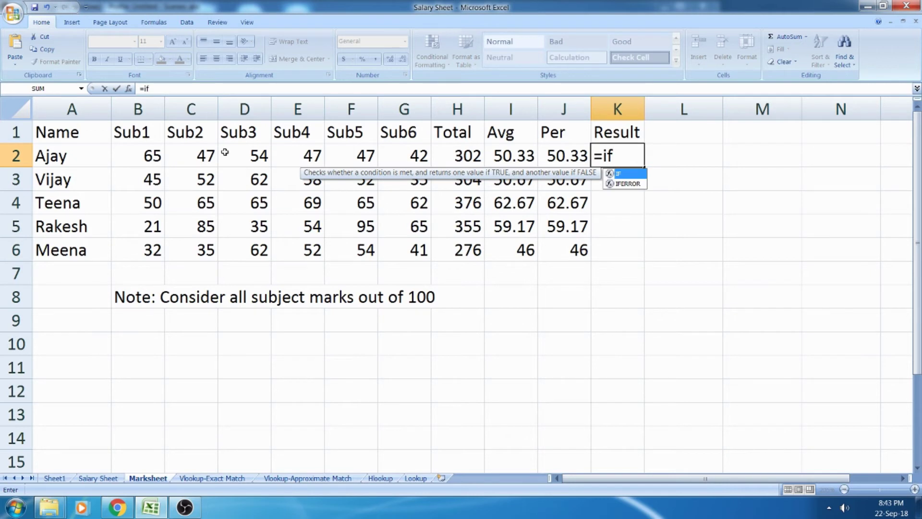
pyautogui.write('(')
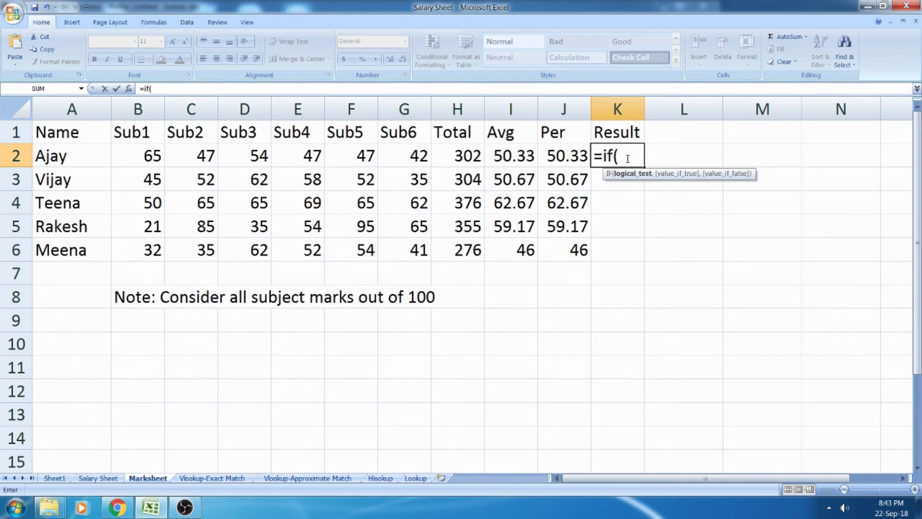
pyautogui.write('an')
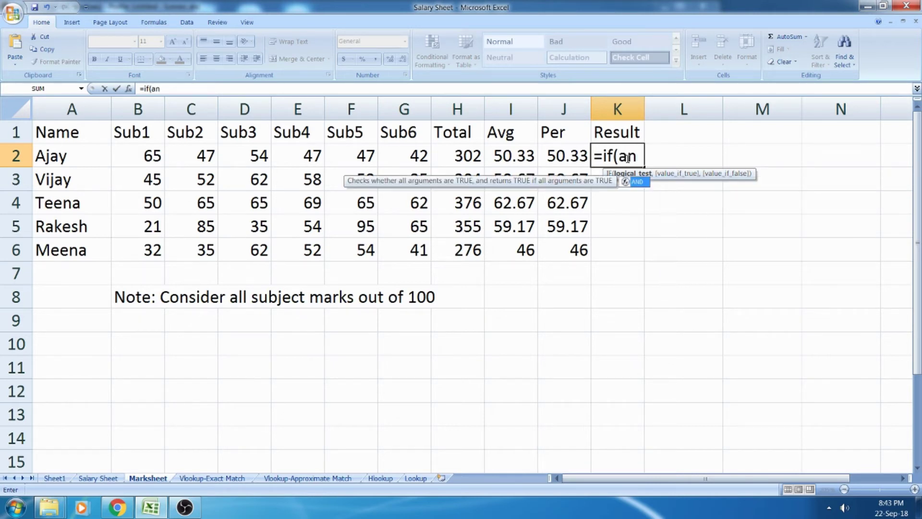
pyautogui.write('d')
pyautogui.write('(')
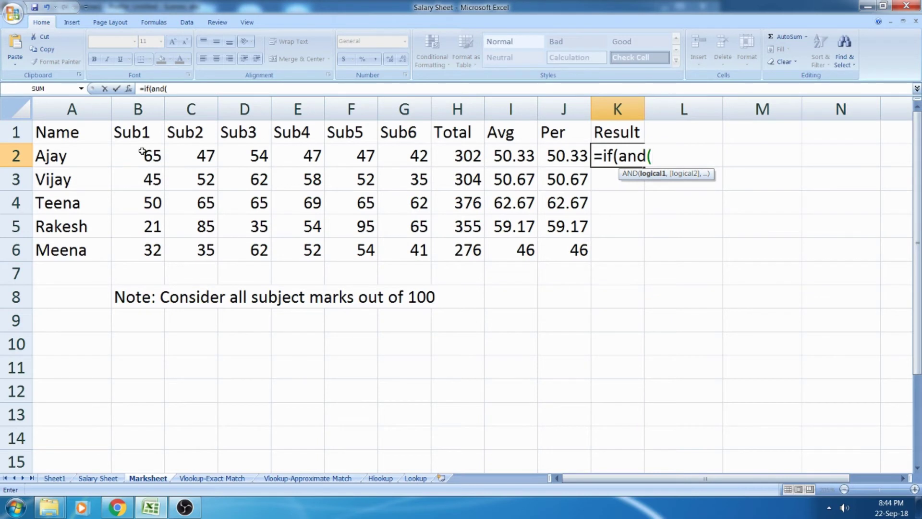
pyautogui.click(148, 155)
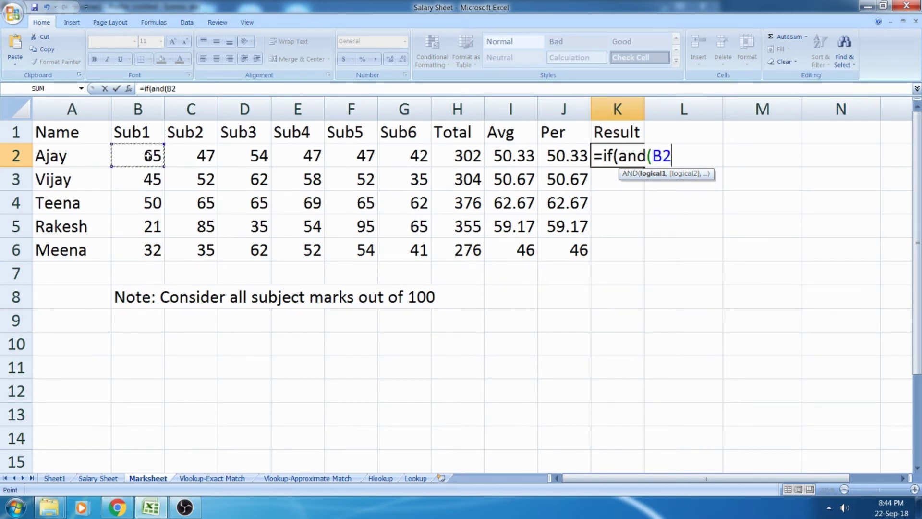
pyautogui.write('>=')
pyautogui.write('35,')
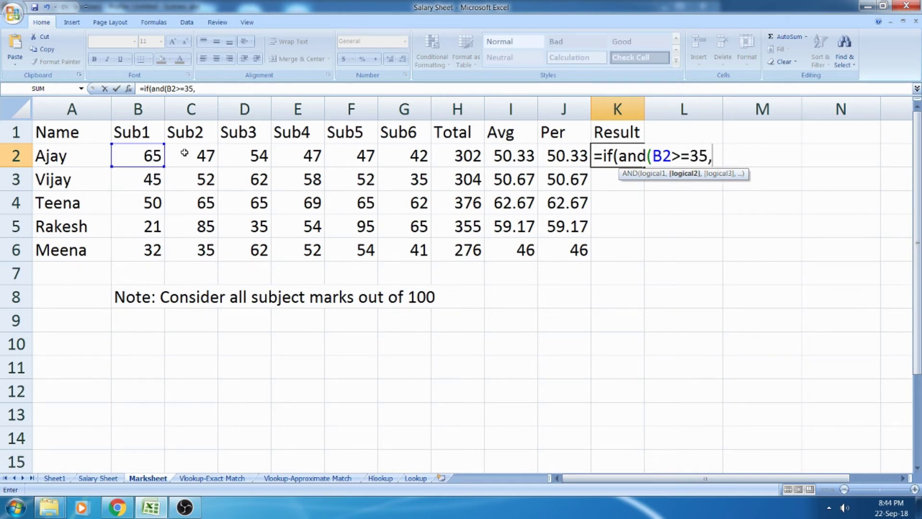
pyautogui.click(184, 156)
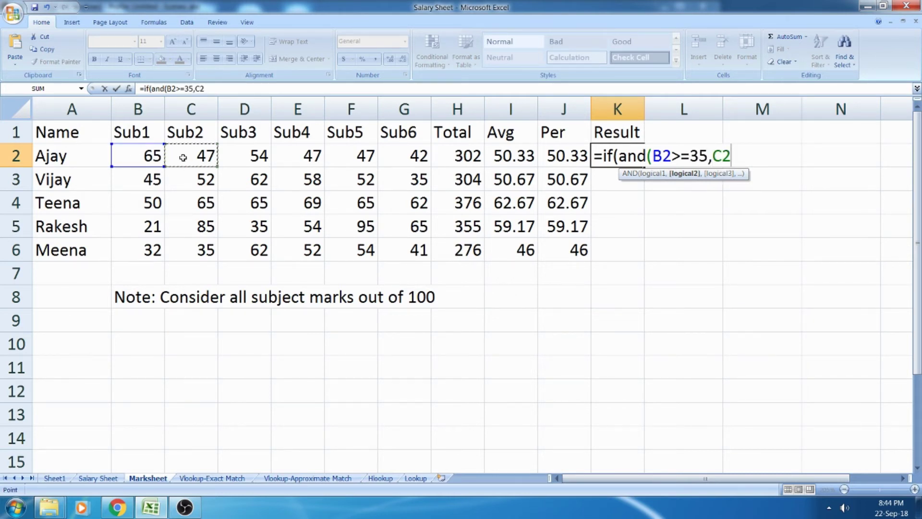
pyautogui.write('>=35')
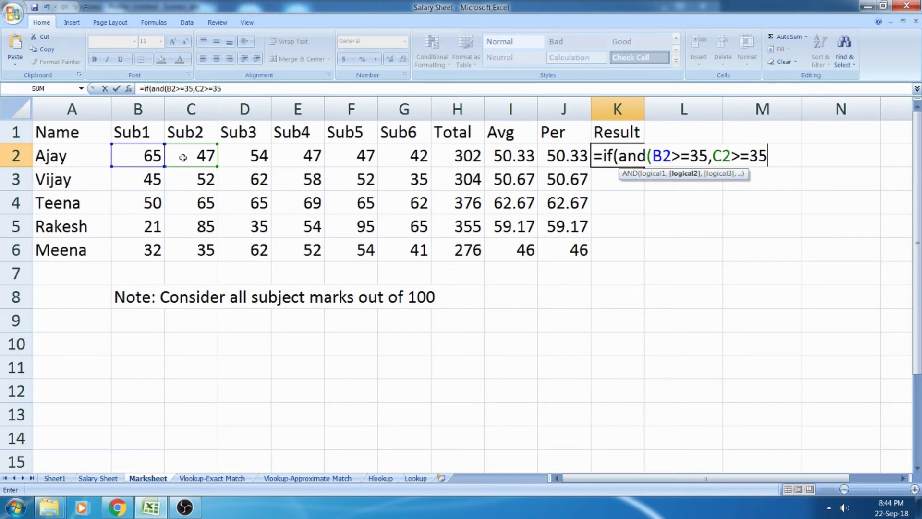
pyautogui.write(',')
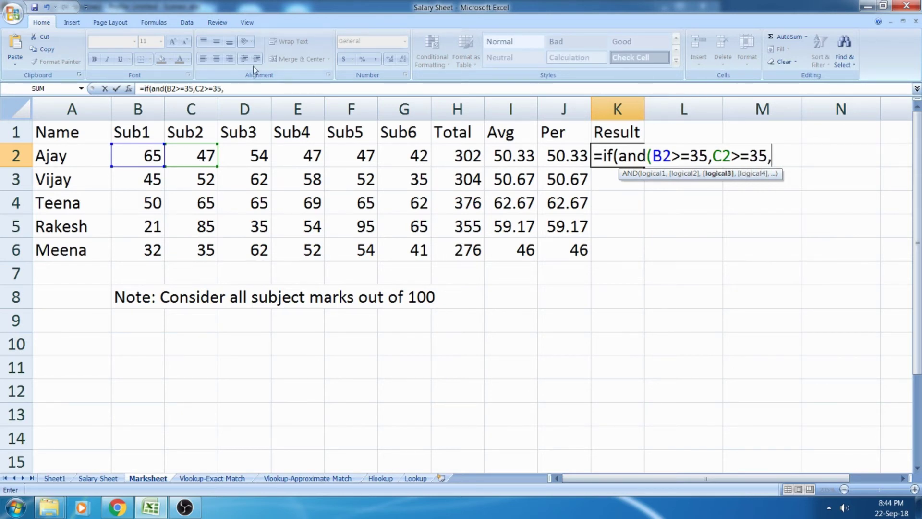
pyautogui.click(246, 151)
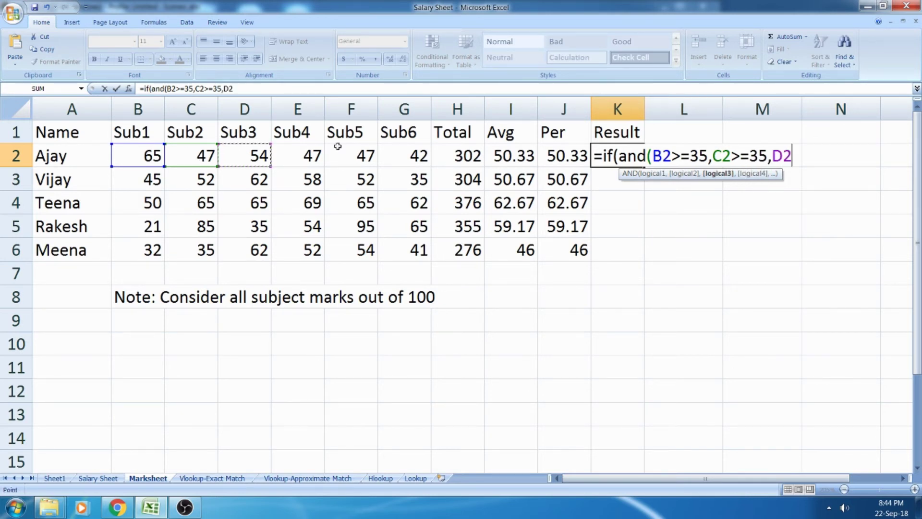
pyautogui.write('>=35,')
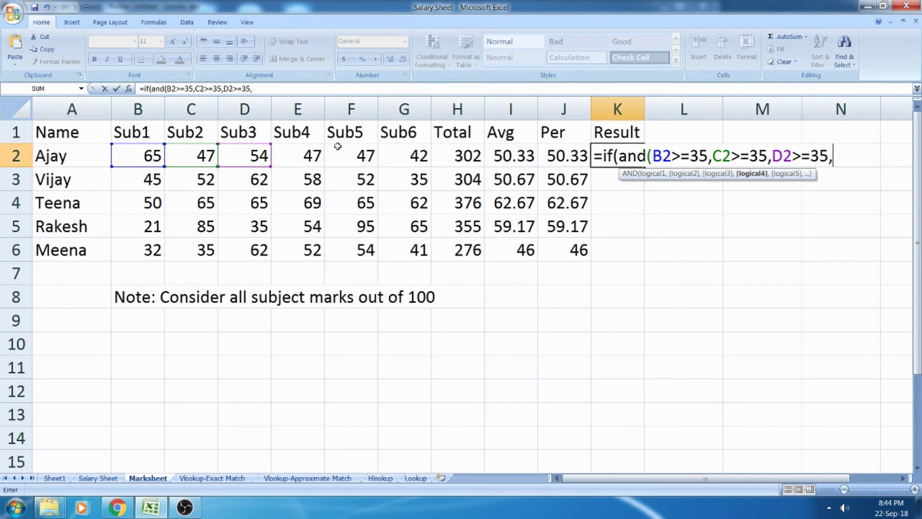
# Step: Add E2>=35, F2>=35 and G2>=35 to the AND test and close its parenthesis
pyautogui.click(299, 159)
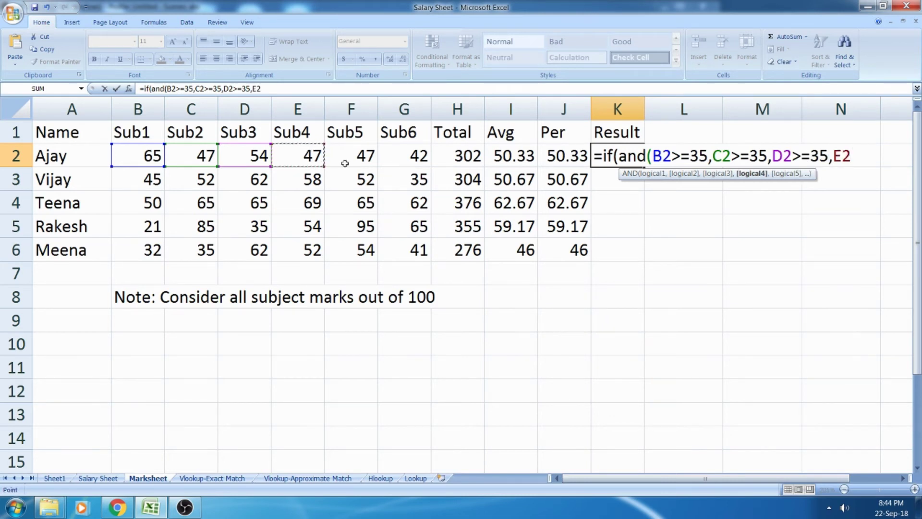
pyautogui.write('>=35')
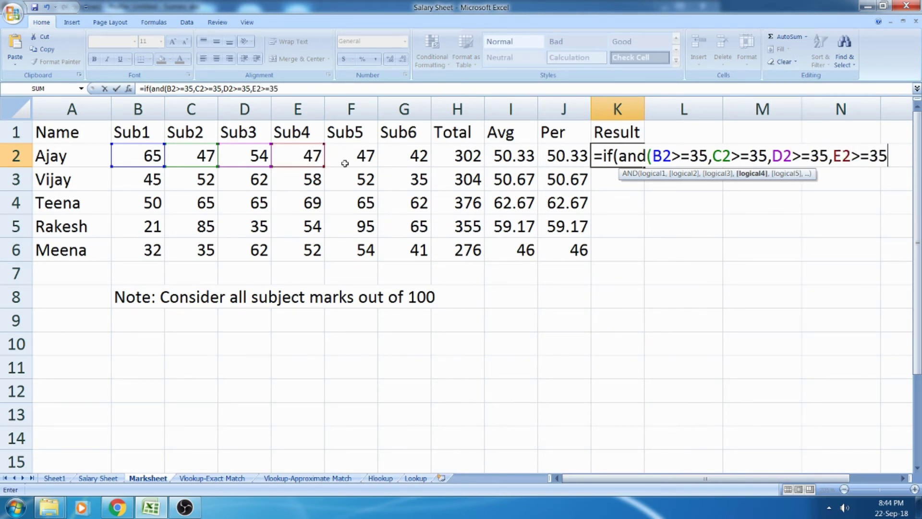
pyautogui.write(',')
pyautogui.click(360, 150)
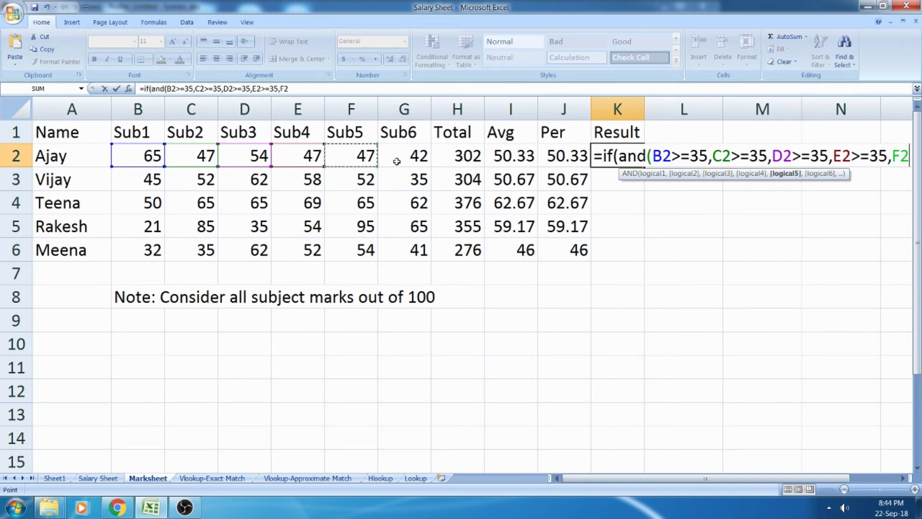
pyautogui.write('>=')
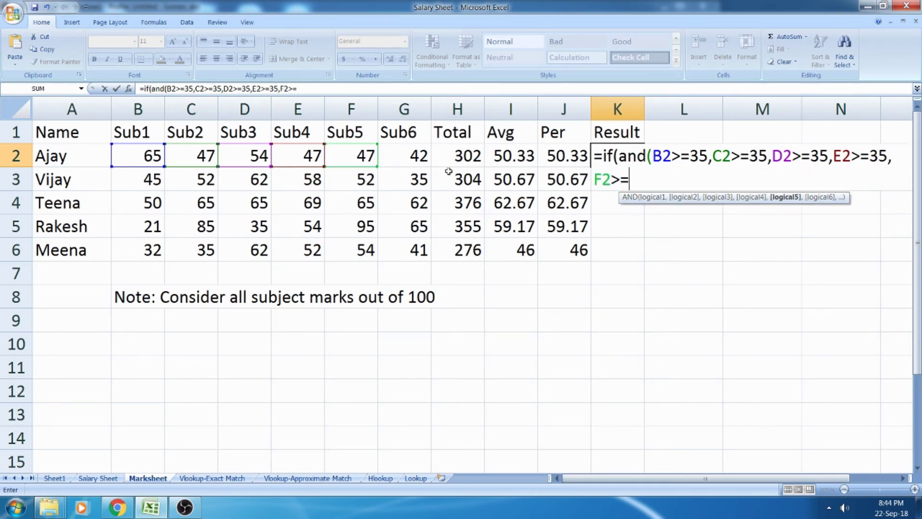
pyautogui.write('35,')
pyautogui.click(422, 155)
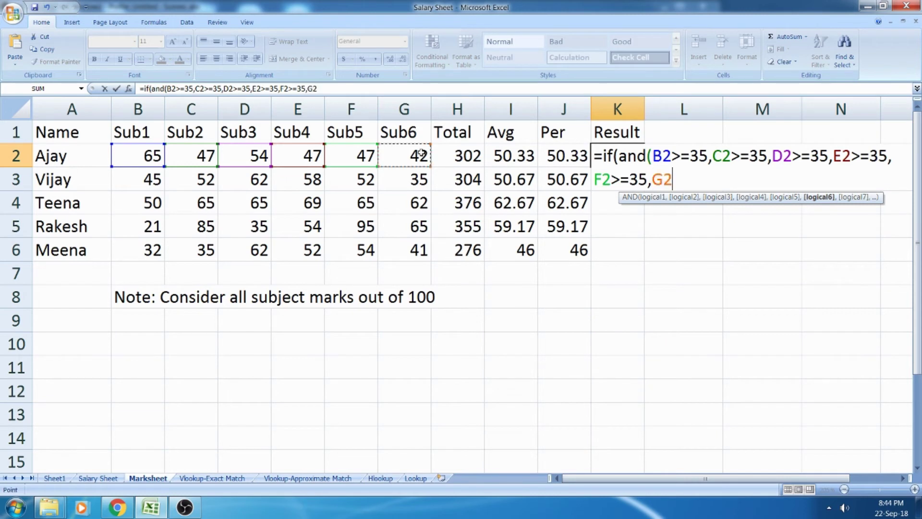
pyautogui.write('>=')
pyautogui.write('35')
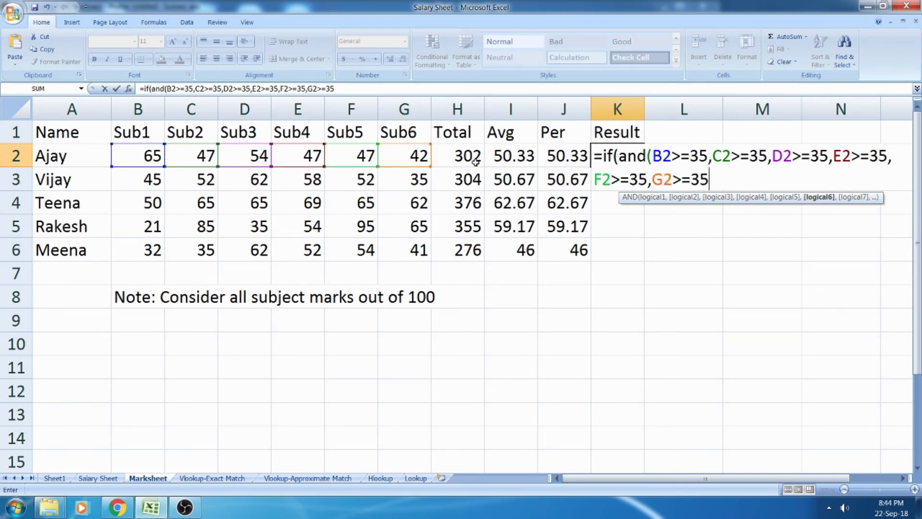
pyautogui.write(')')
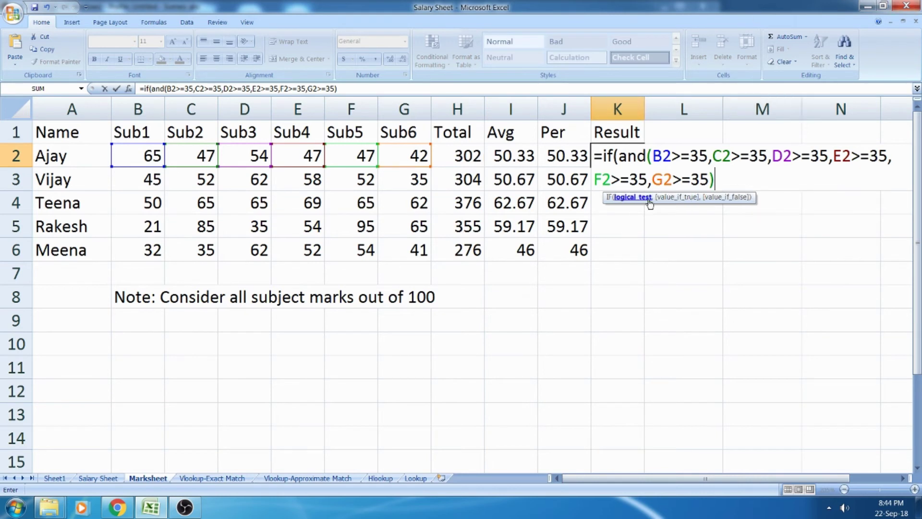
# Step: Point out the B2>=35 and C2>=35 conditions and the whole AND test in K2, then add a comma after it
pyautogui.moveTo(653, 157); pyautogui.dragTo(710, 179)
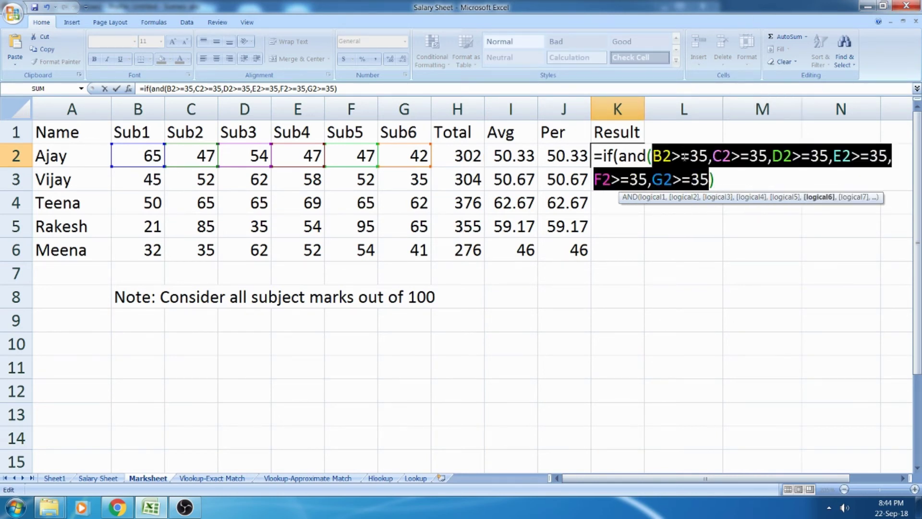
pyautogui.click(653, 156)
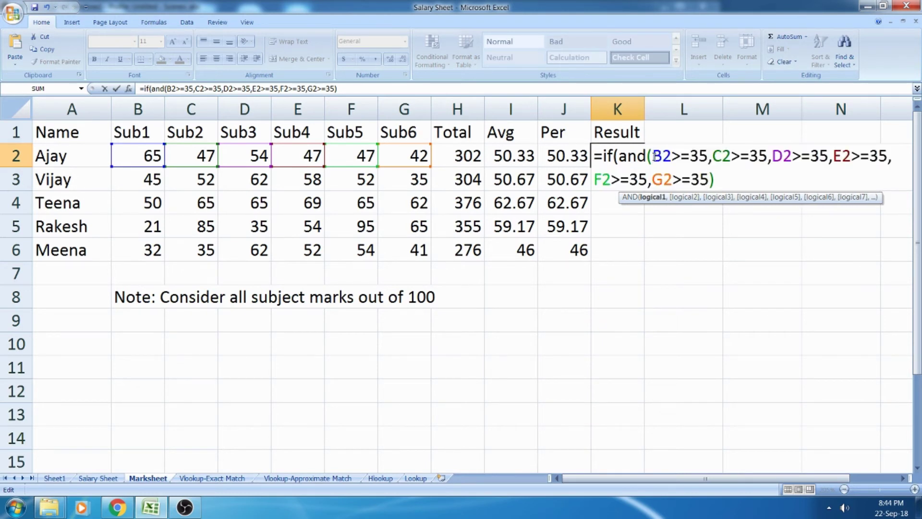
pyautogui.moveTo(654, 156); pyautogui.dragTo(708, 157)
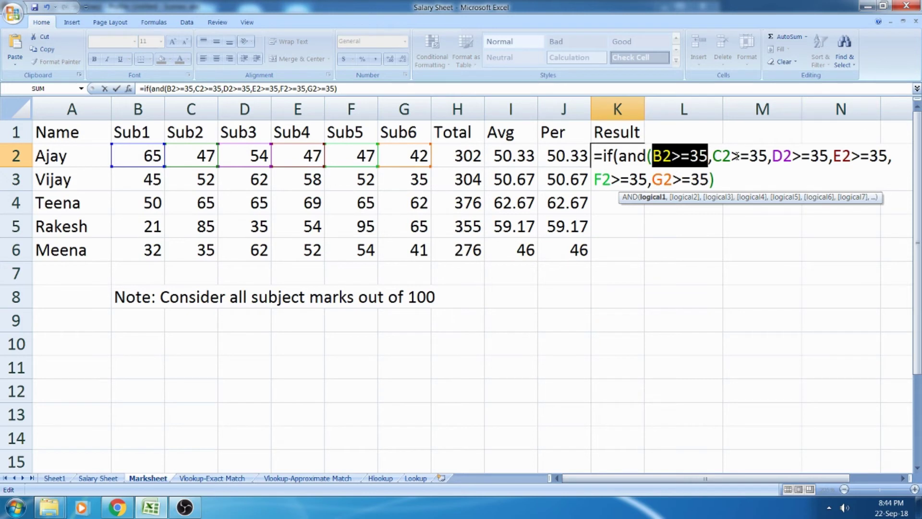
pyautogui.moveTo(713, 155); pyautogui.dragTo(880, 156)
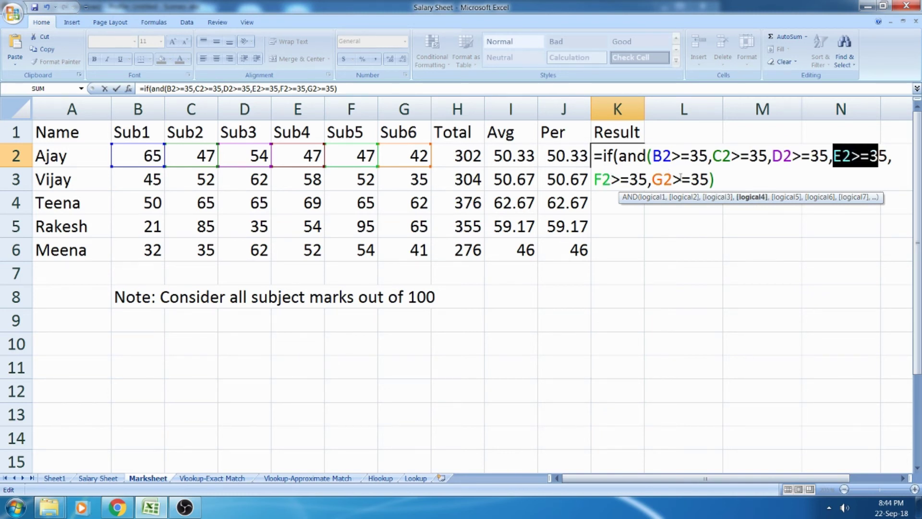
pyautogui.moveTo(620, 155); pyautogui.dragTo(717, 166)
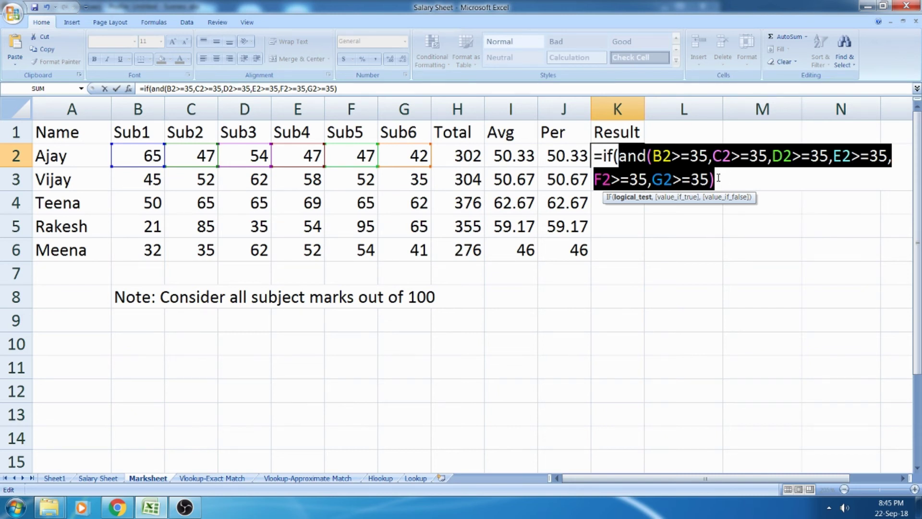
pyautogui.click(702, 173)
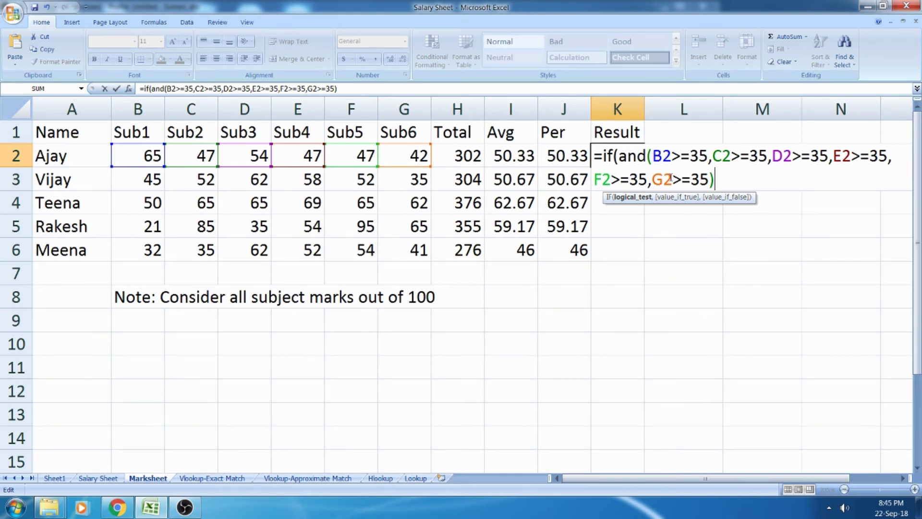
pyautogui.write(',')
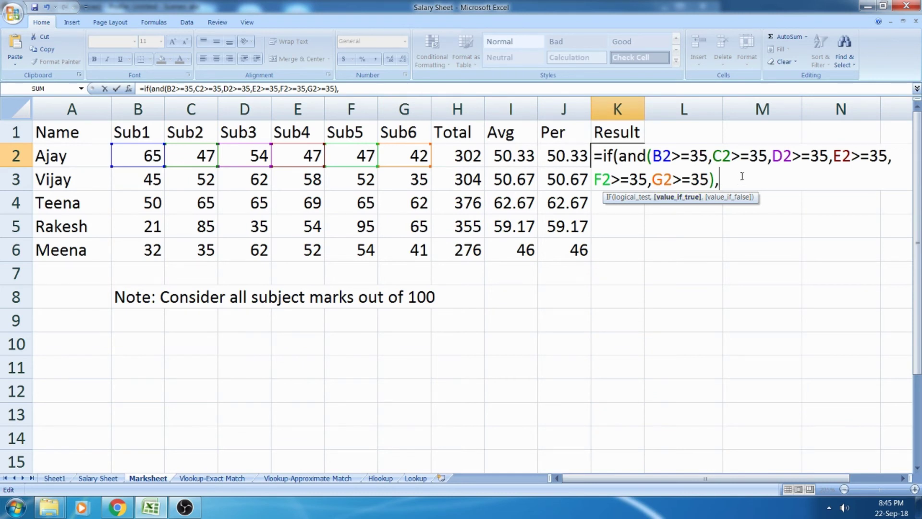
# Step: Finish K2's formula with "Pass" as the true value and "Fail" as the false value
pyautogui.write('"Pa')
pyautogui.write('ss"')
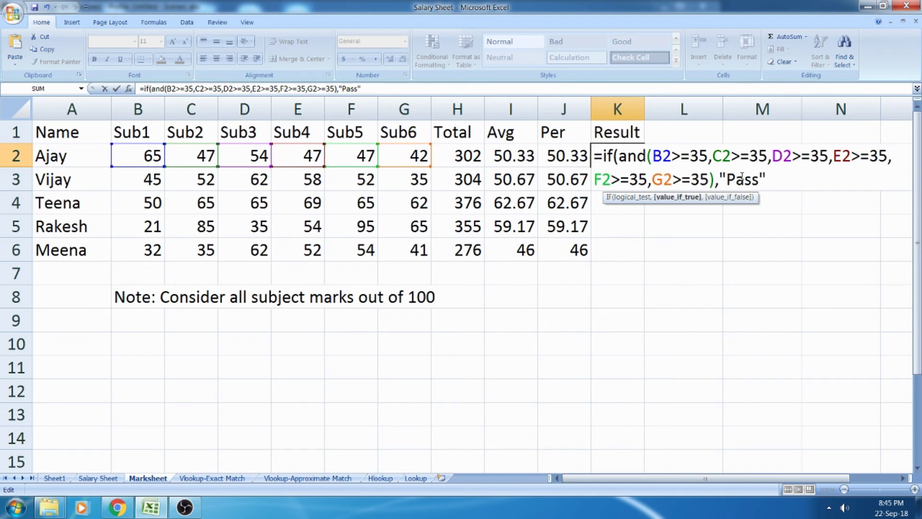
pyautogui.write(',')
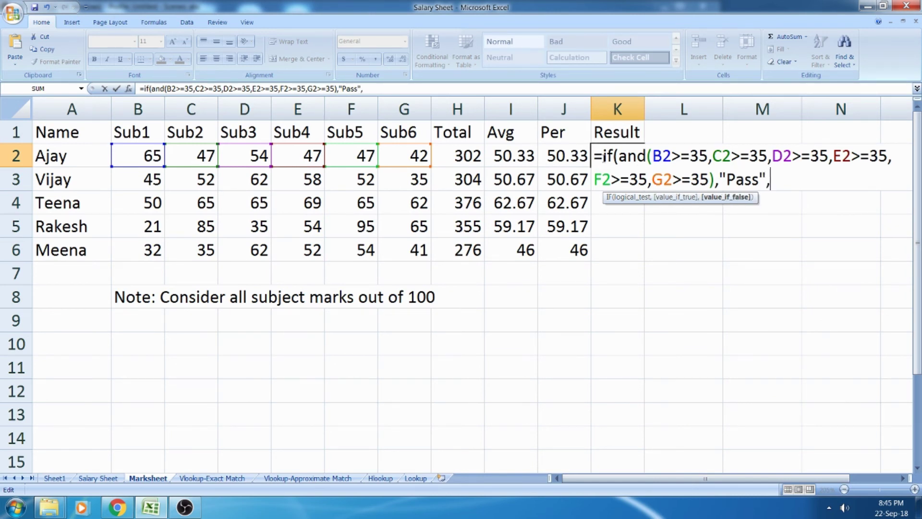
pyautogui.moveTo(653, 156); pyautogui.dragTo(710, 179)
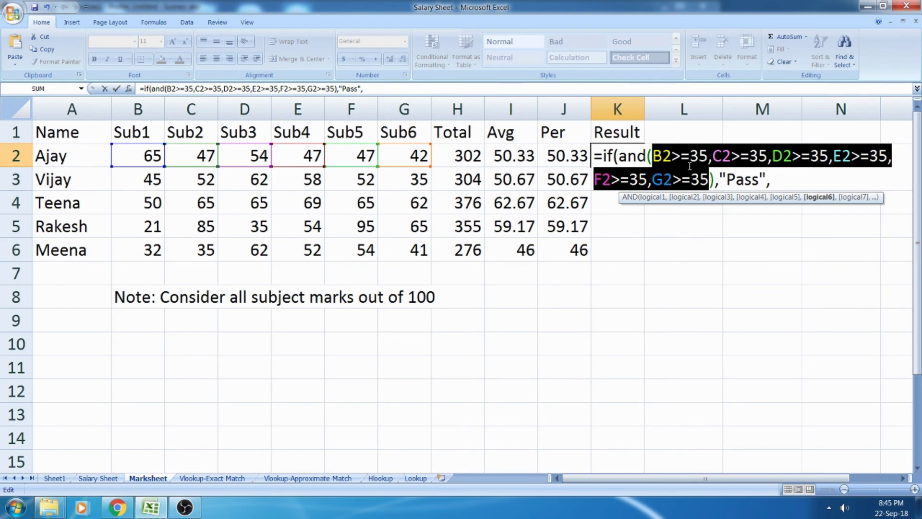
pyautogui.click(777, 181)
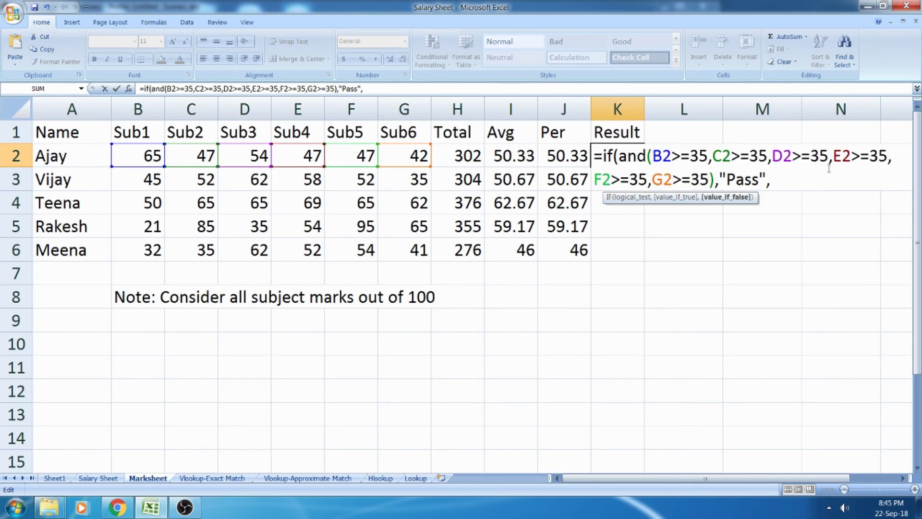
pyautogui.write('"')
pyautogui.write('F')
pyautogui.write('ai')
pyautogui.write('l"')
pyautogui.write(')')
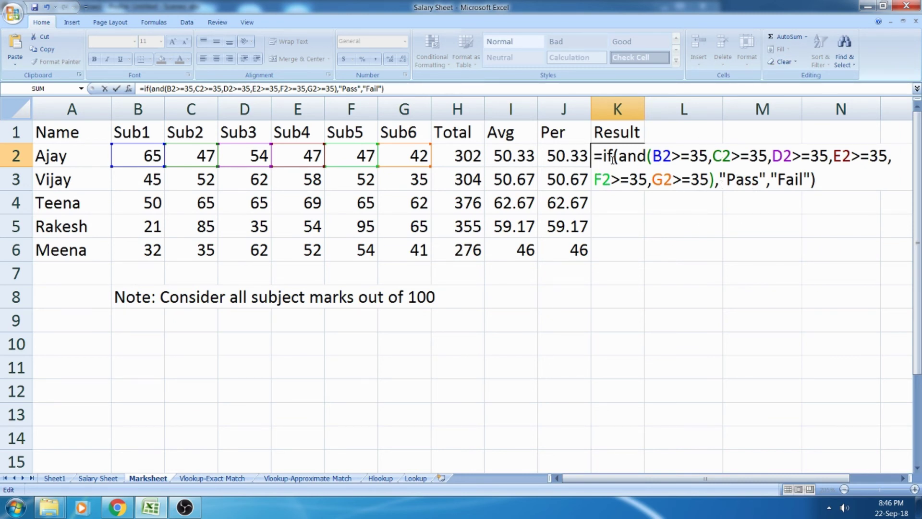
# Step: Point out the AND logical test, "Pass" value-if-true and "Fail" value-if-false in the formula
pyautogui.moveTo(618, 157); pyautogui.dragTo(715, 183)
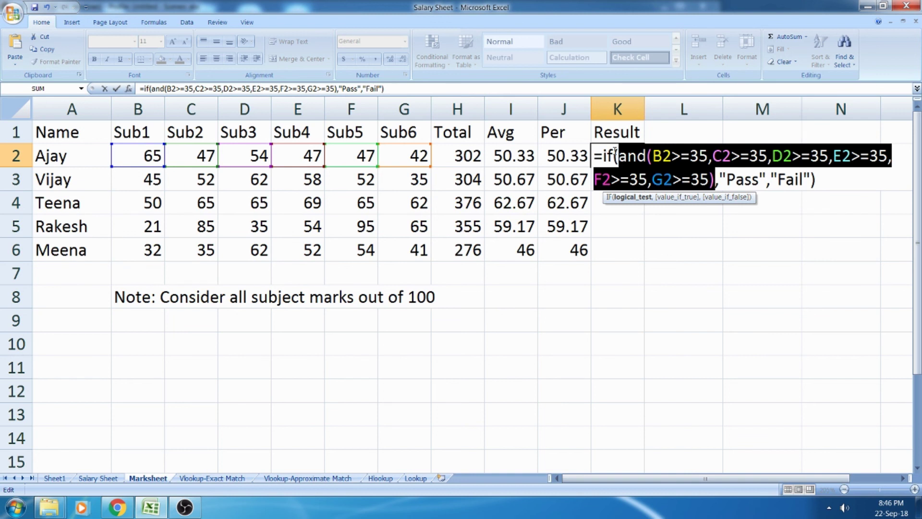
pyautogui.click(733, 179)
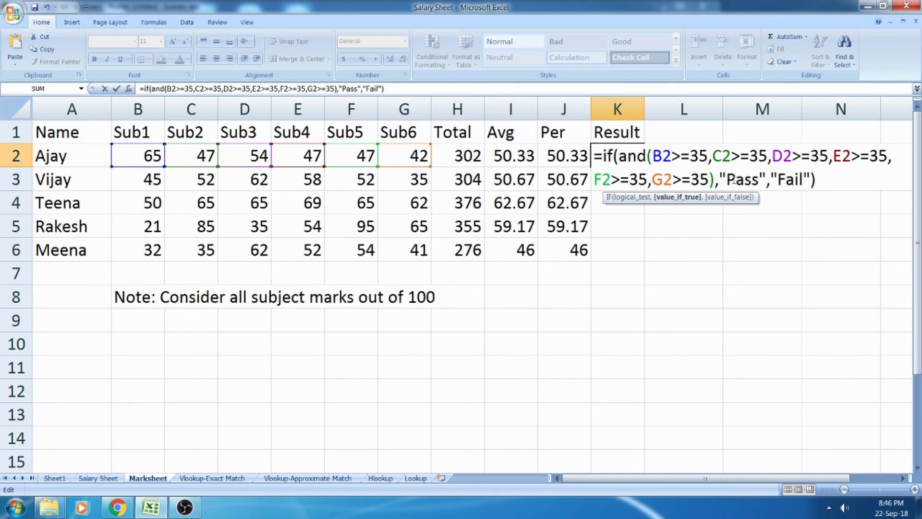
pyautogui.moveTo(721, 178); pyautogui.dragTo(767, 179)
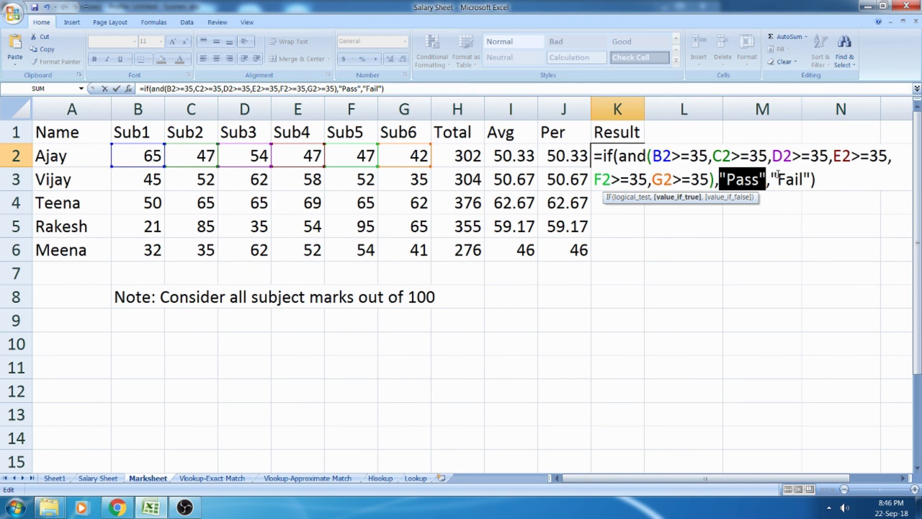
pyautogui.click(775, 179)
pyautogui.moveTo(774, 177); pyautogui.dragTo(805, 177)
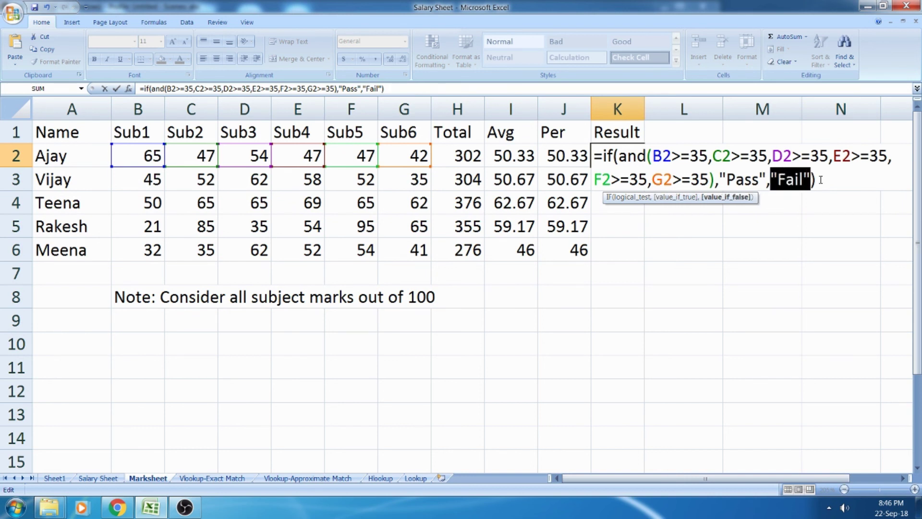
pyautogui.click(821, 180)
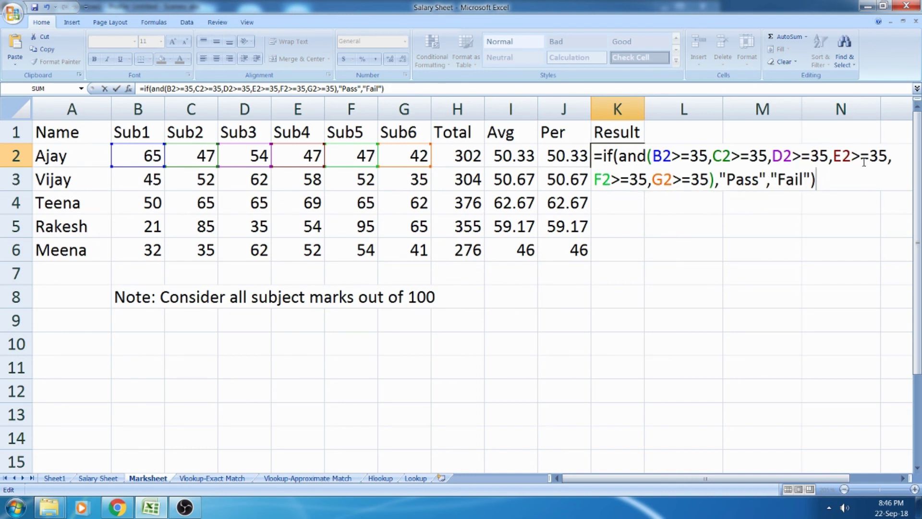
# Step: Commit the Result formula in K2 and fill it down through K6
pyautogui.press('Return')
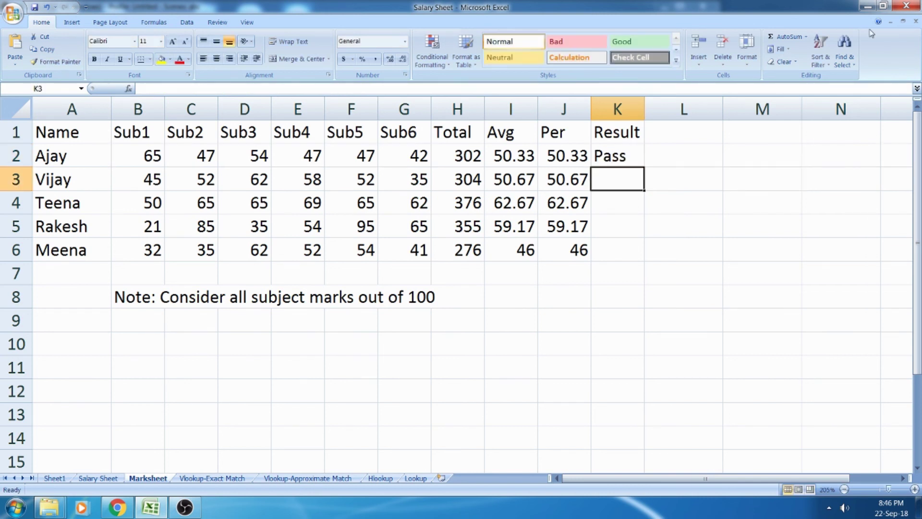
pyautogui.click(629, 157)
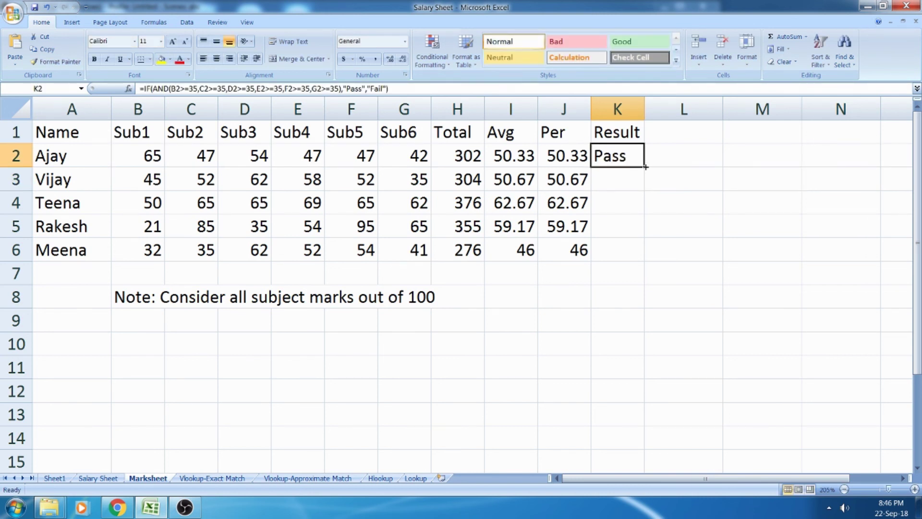
pyautogui.moveTo(645, 167); pyautogui.dragTo(643, 259)
# Step: Match the Fail results in K5:K6 to the below-35 Sub1 marks 21 and 32 in B5:B6
pyautogui.click(623, 228)
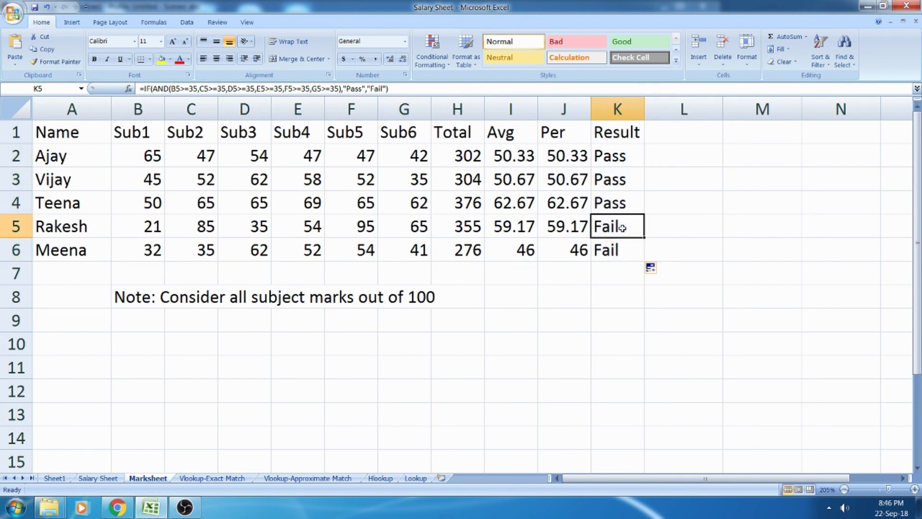
pyautogui.click(613, 247)
pyautogui.moveTo(612, 230); pyautogui.dragTo(615, 249)
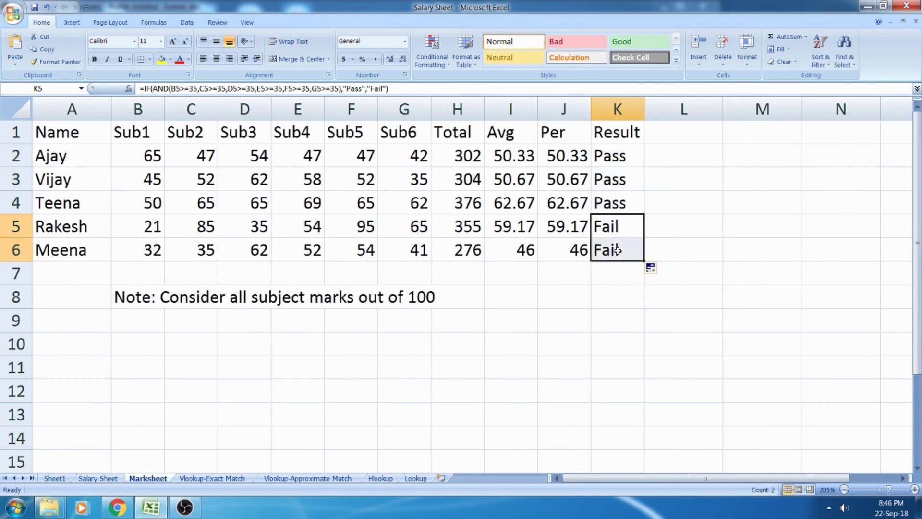
pyautogui.click(146, 227)
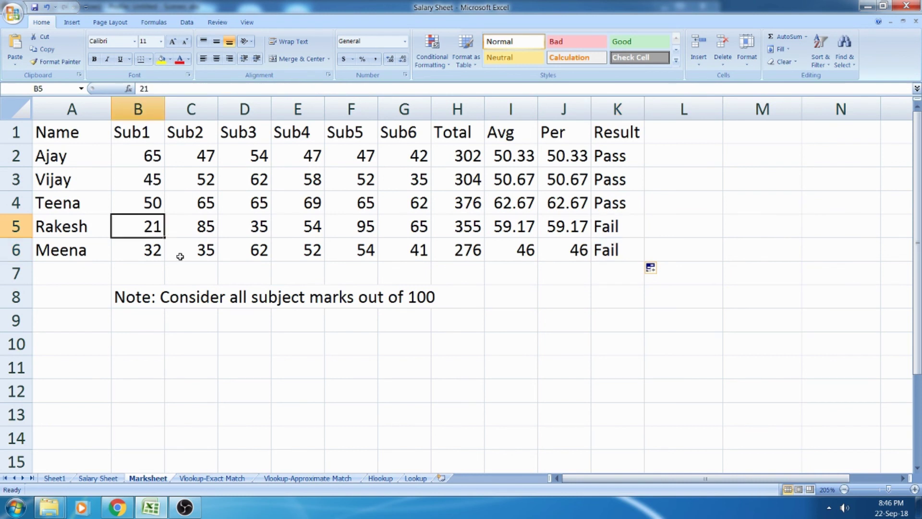
pyautogui.click(151, 250)
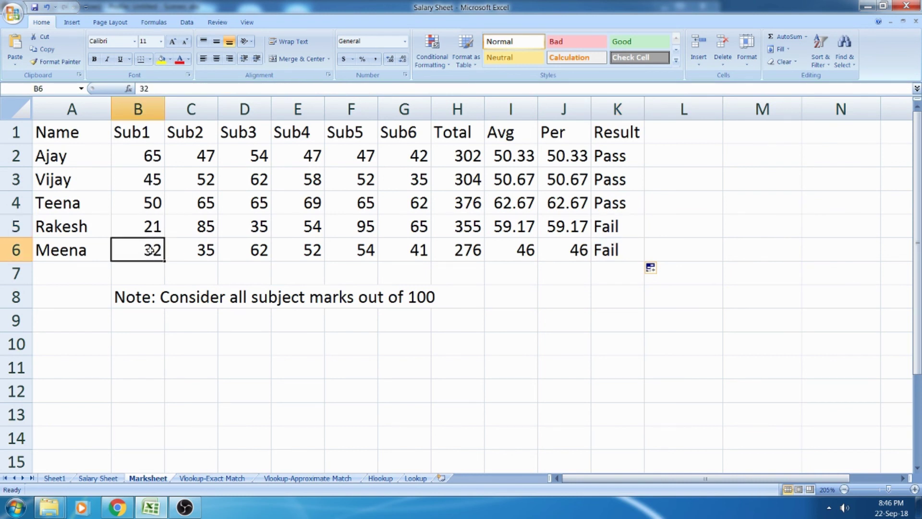
pyautogui.moveTo(152, 234); pyautogui.dragTo(151, 244)
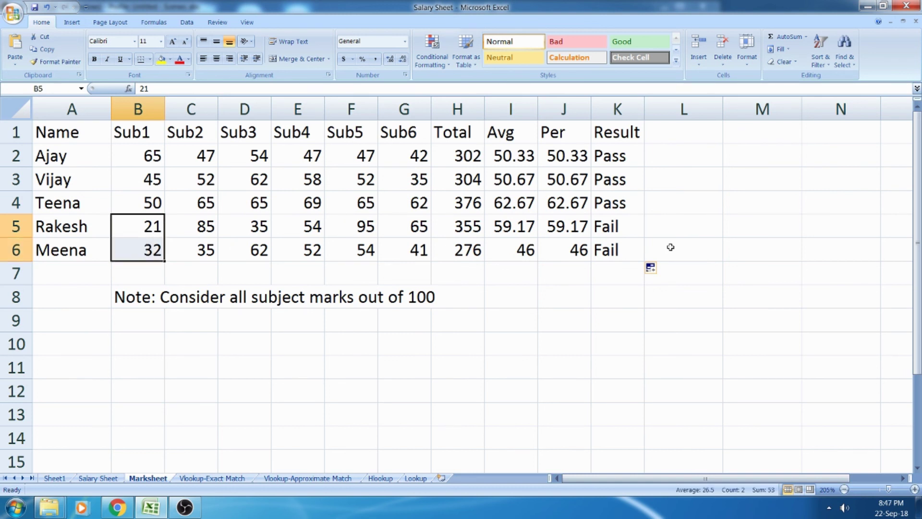
pyautogui.moveTo(619, 233); pyautogui.dragTo(618, 242)
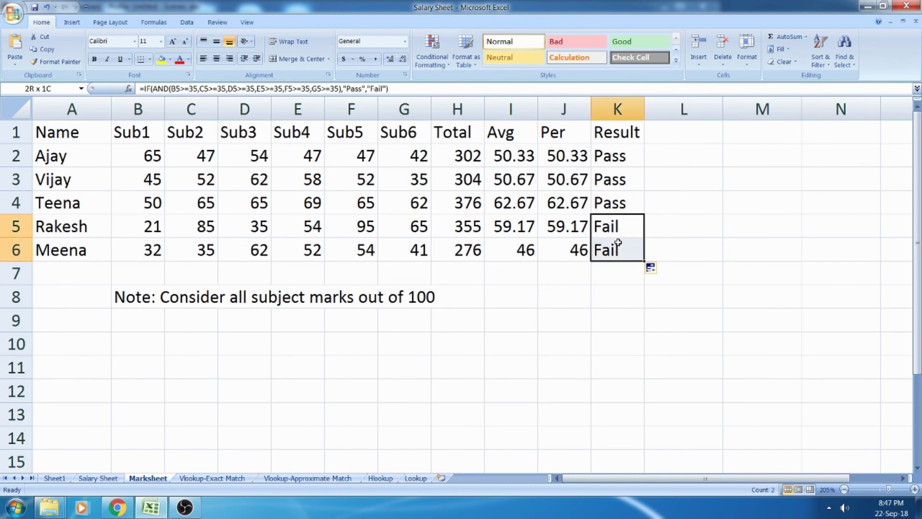
pyautogui.click(621, 155)
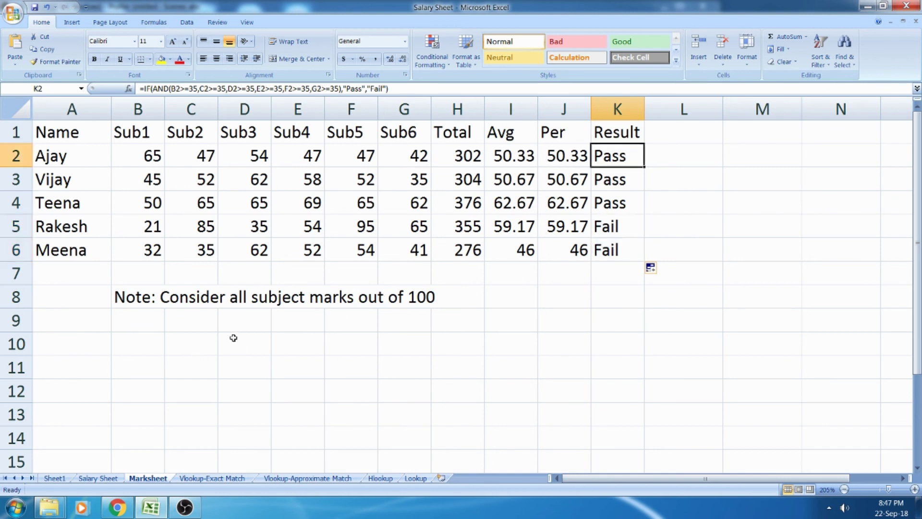